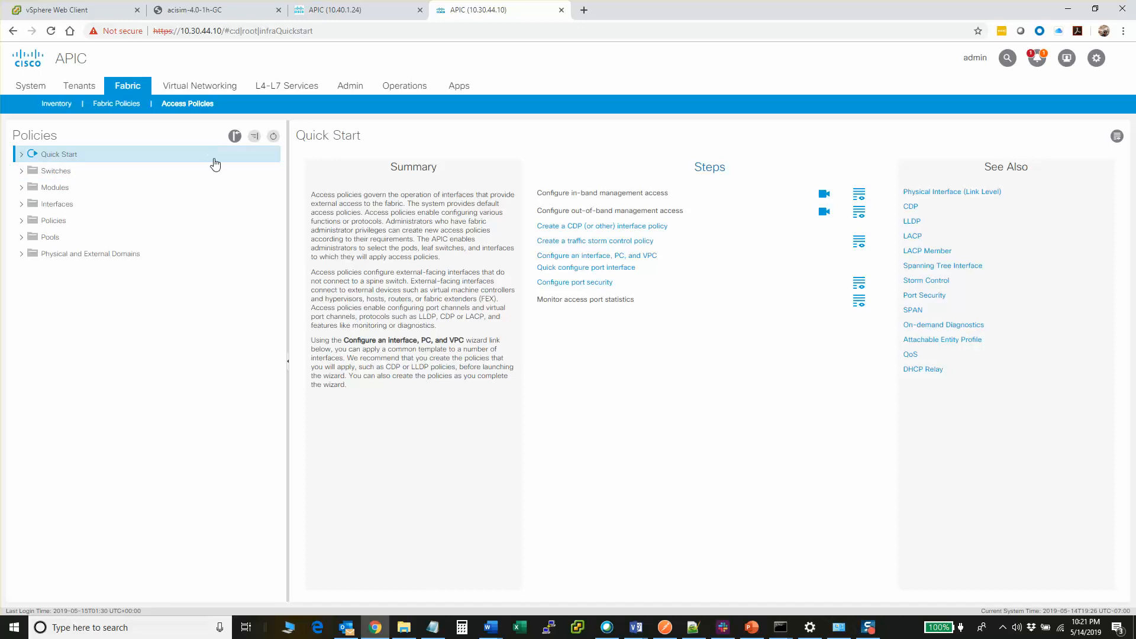
- Start a new VLAN pool in the access policies and name it LUMOS-VLANPOOL
click(21, 237)
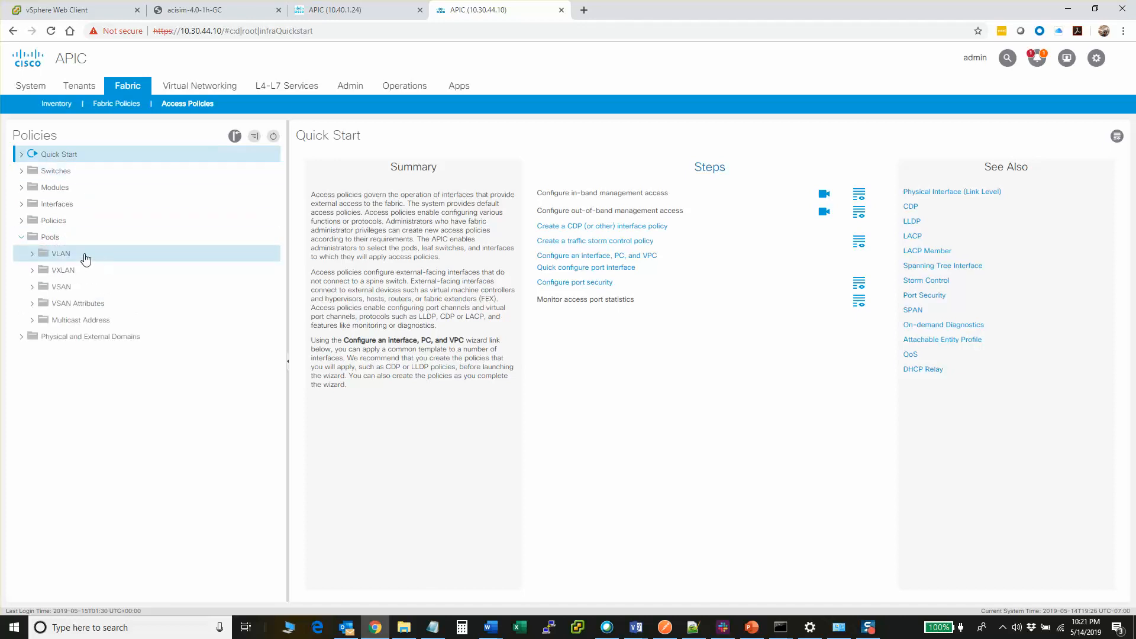
click(102, 263)
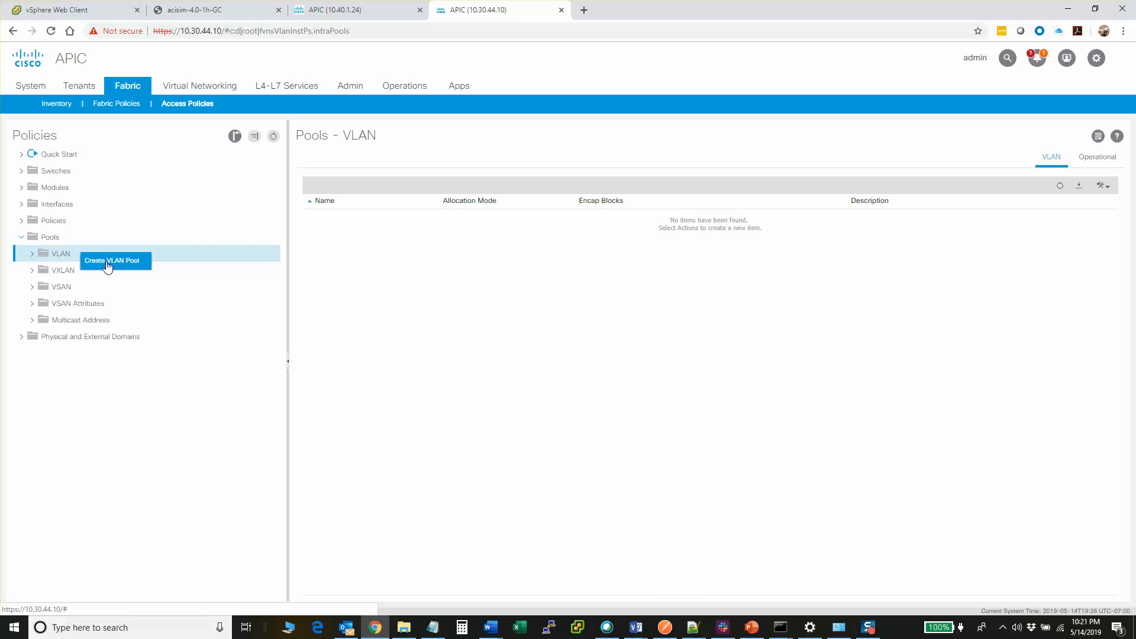
click(102, 261)
text(LUMOS-VLANPOOL)
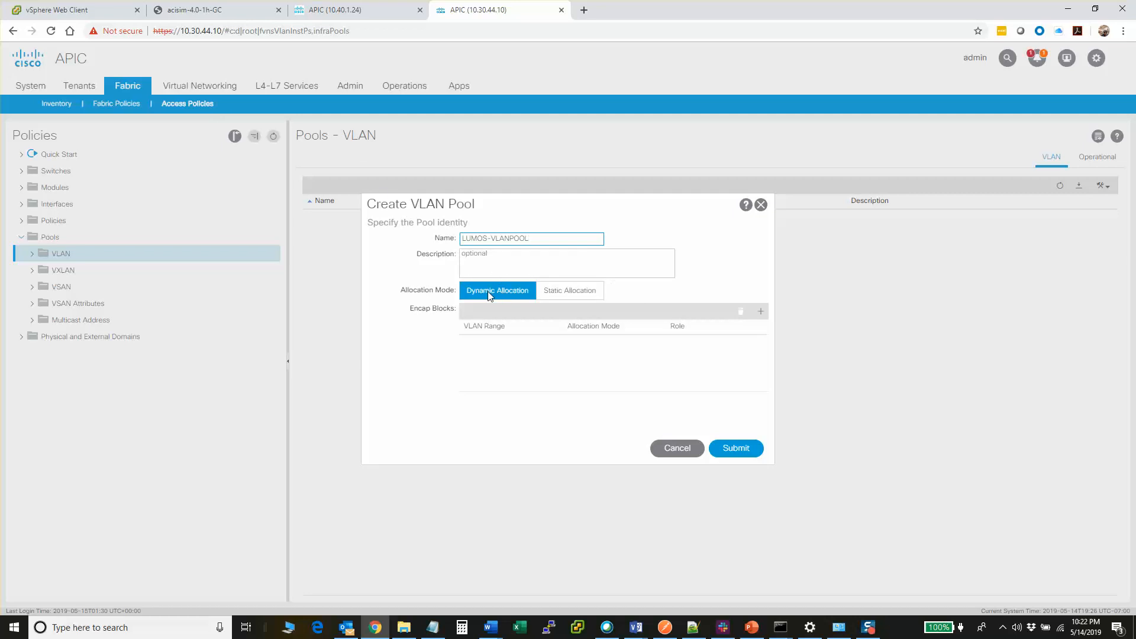
- Add an encap block to the VLAN pool covering only VLAN 2, with static allocation
click(761, 311)
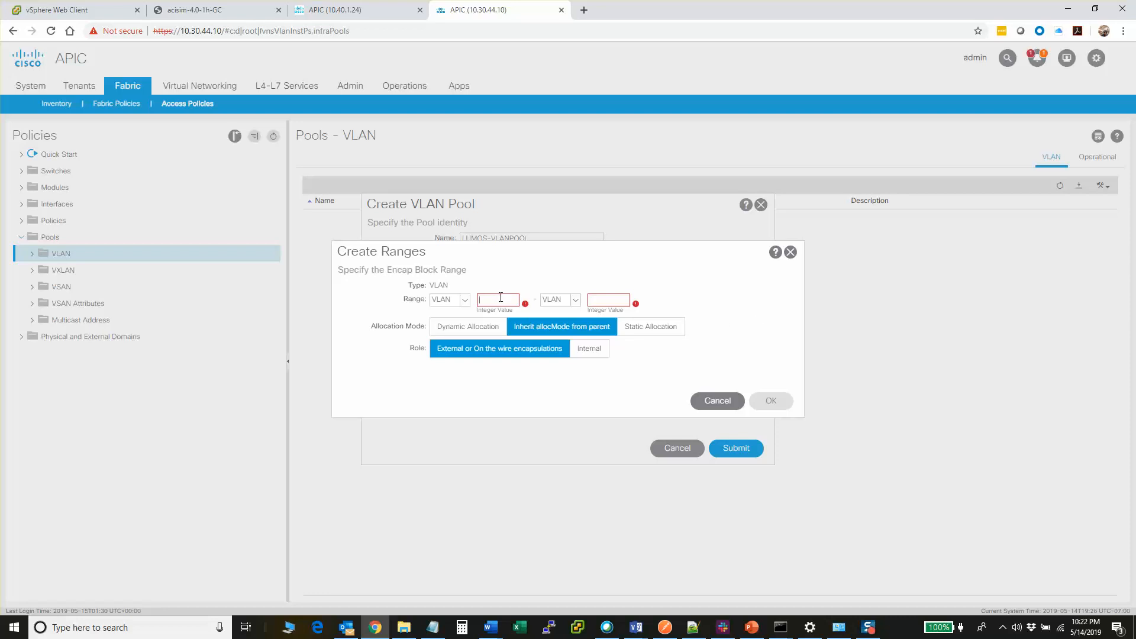
text(22)
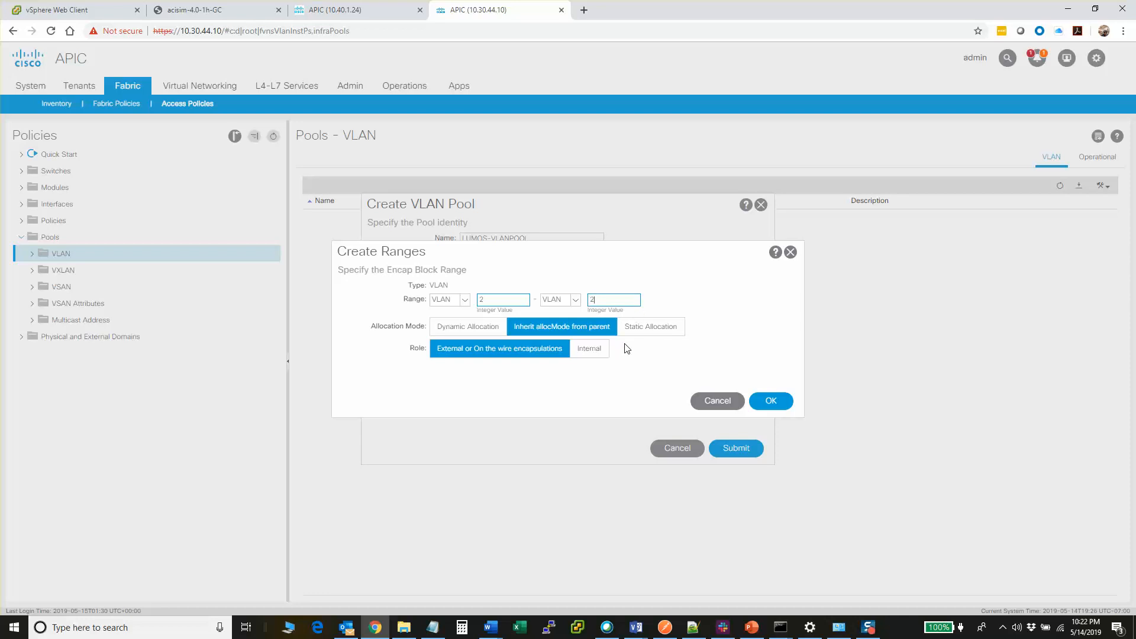
click(646, 329)
click(765, 403)
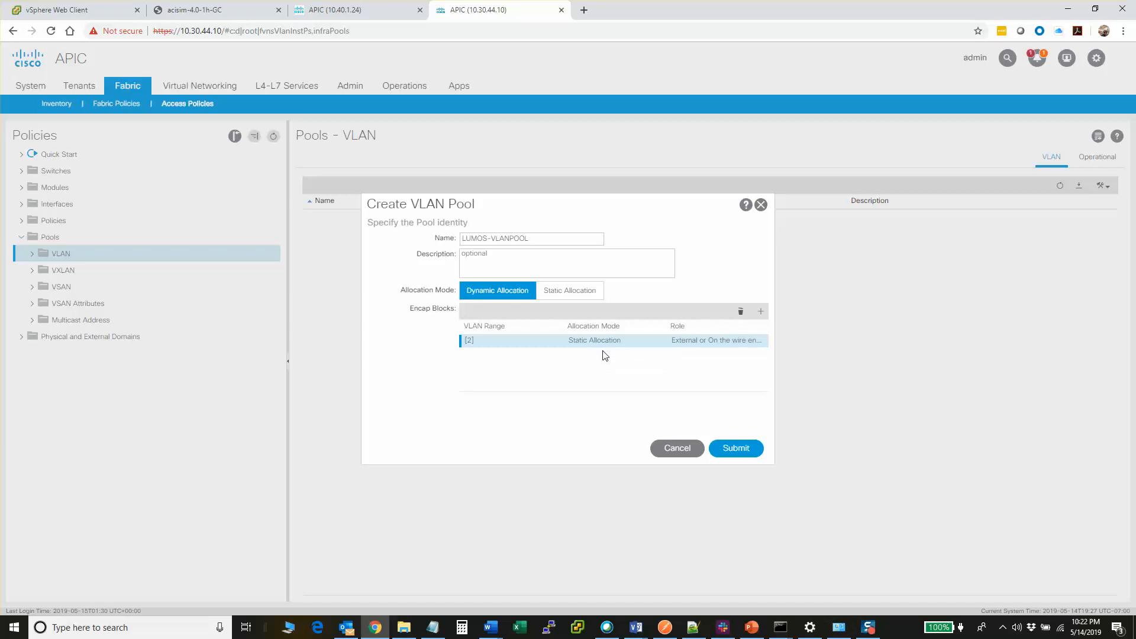
- Add an encap block to the VLAN pool covering only VLAN 3, with static allocation
click(761, 312)
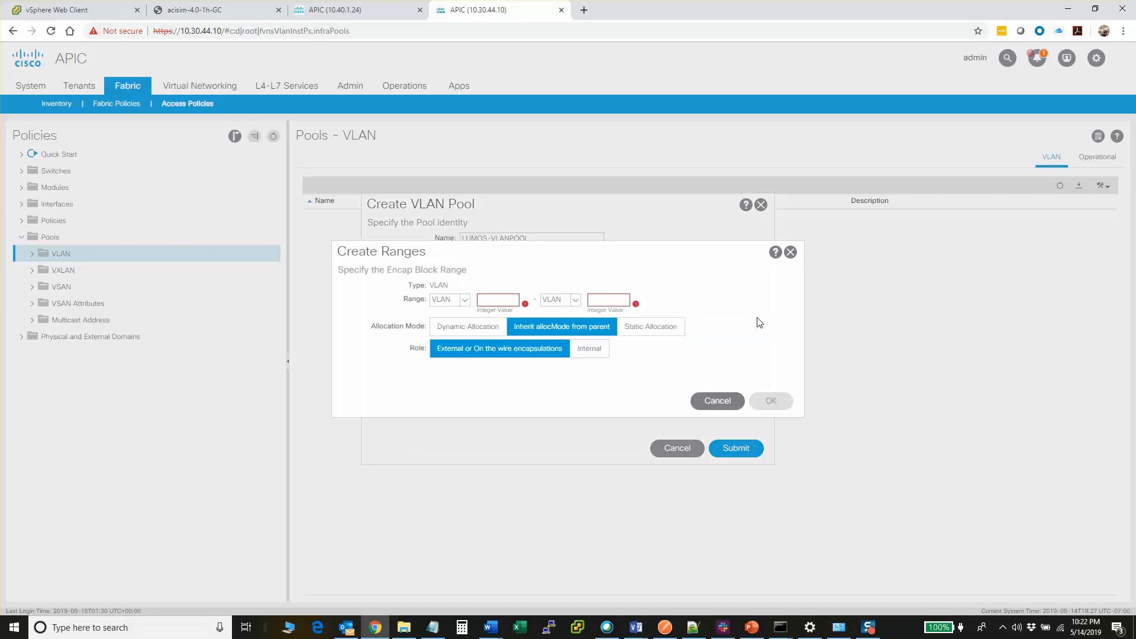
click(518, 299)
text(33)
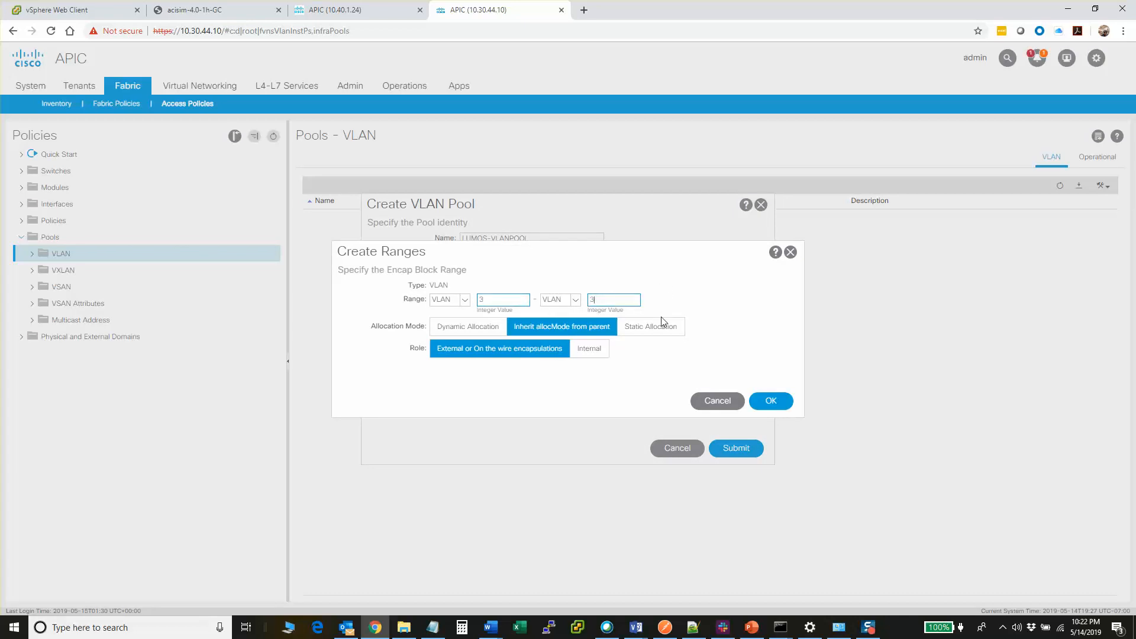
click(664, 327)
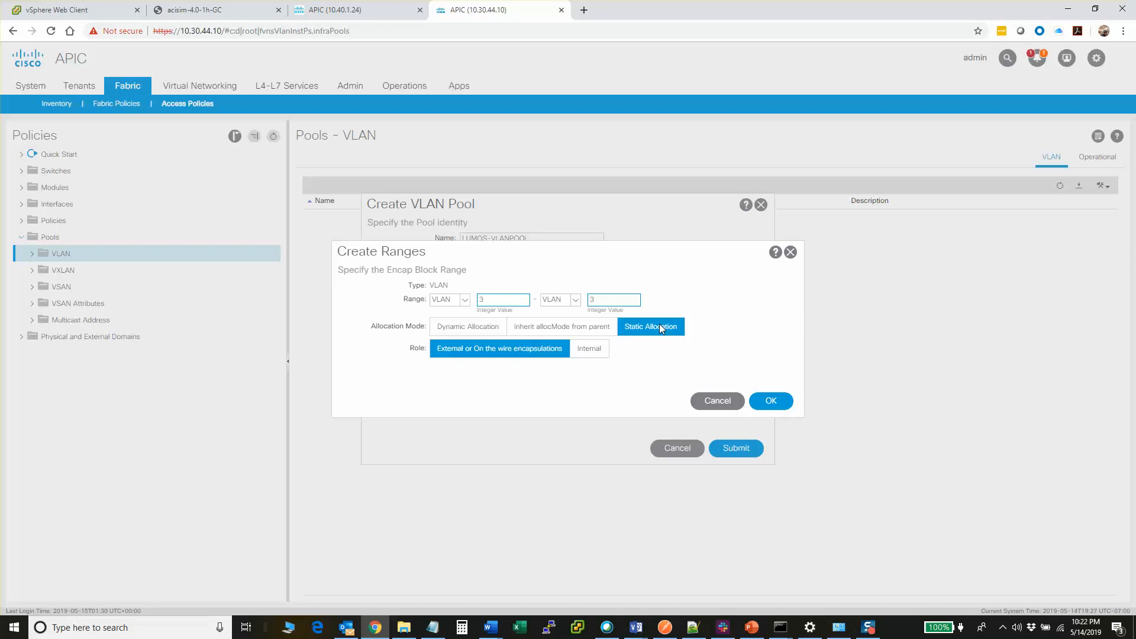
click(767, 403)
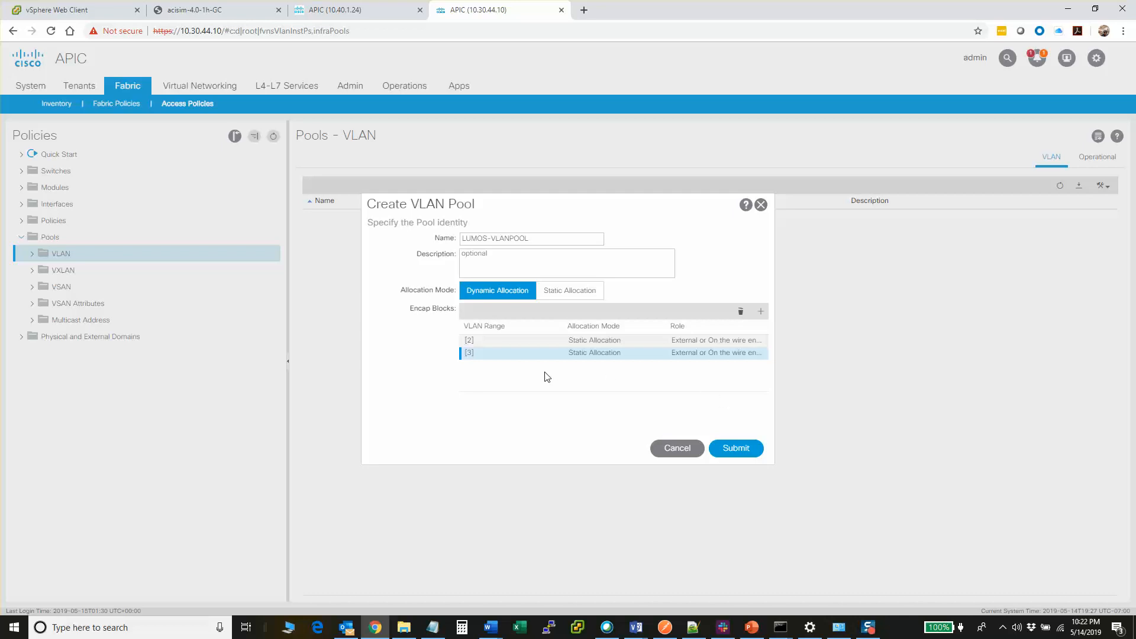
- Add an encap block to the VLAN pool covering only VLAN 10, with static allocation
click(760, 311)
click(500, 297)
text(10)
click(608, 297)
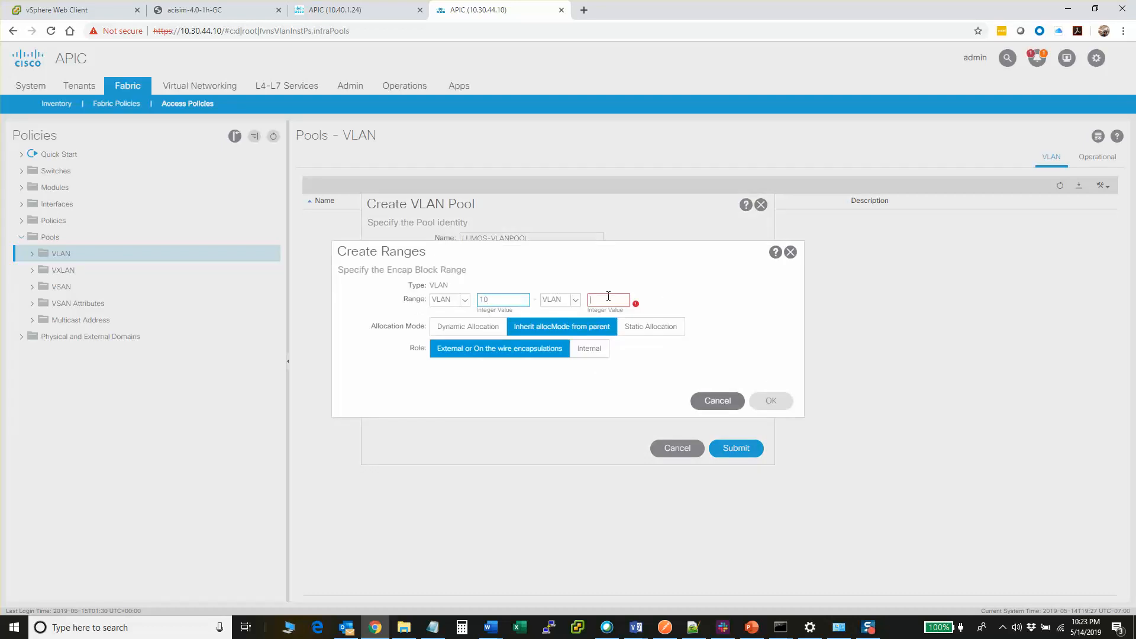
text(10)
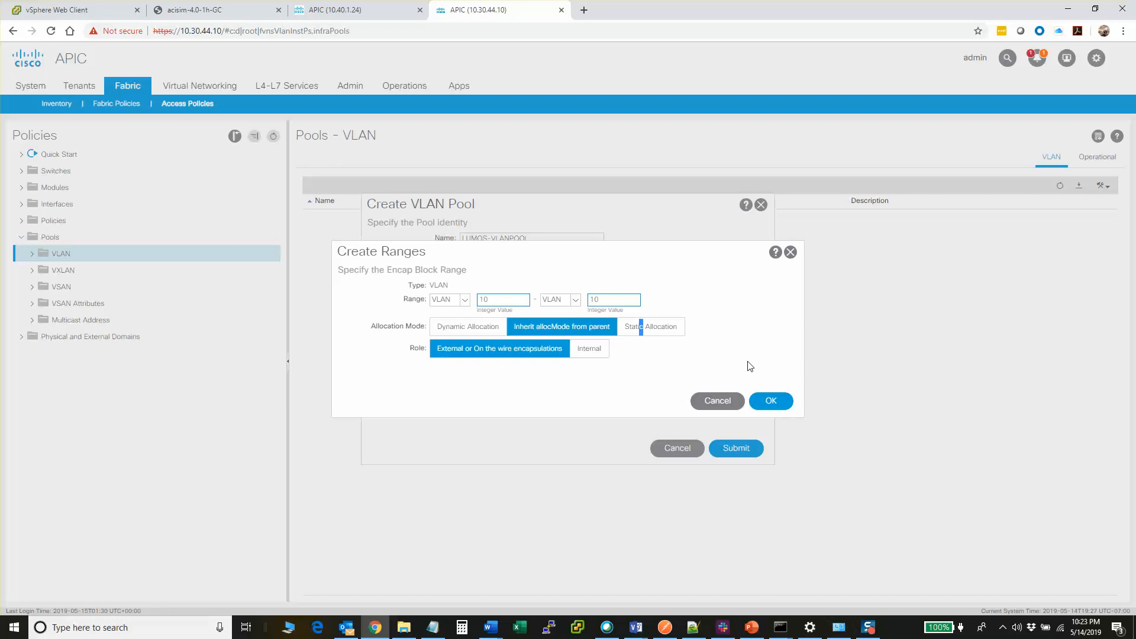
click(667, 327)
click(763, 400)
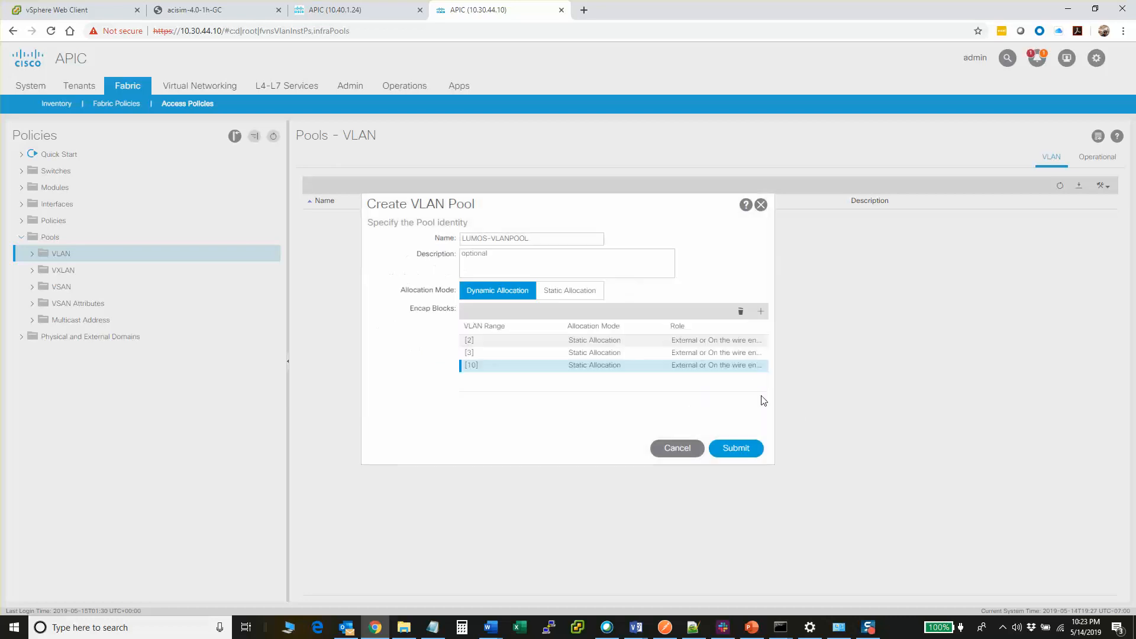
- Add an encap block for VLANs 200 to 400 with dynamic allocation, and submit the VLAN pool
click(760, 312)
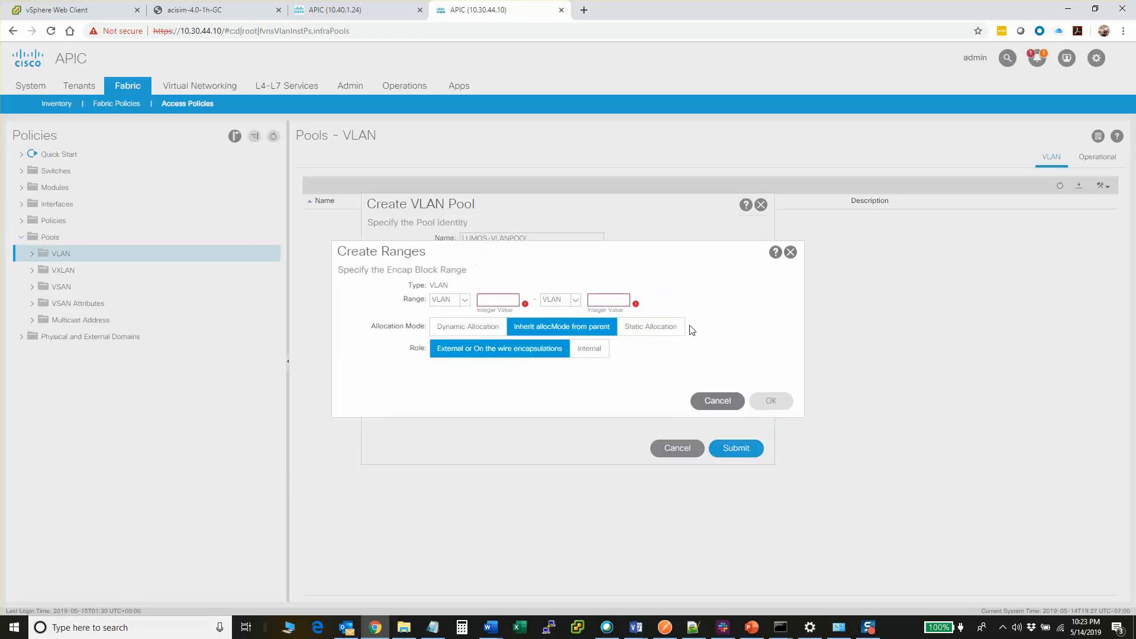
click(503, 304)
text(20)
click(606, 304)
text(400)
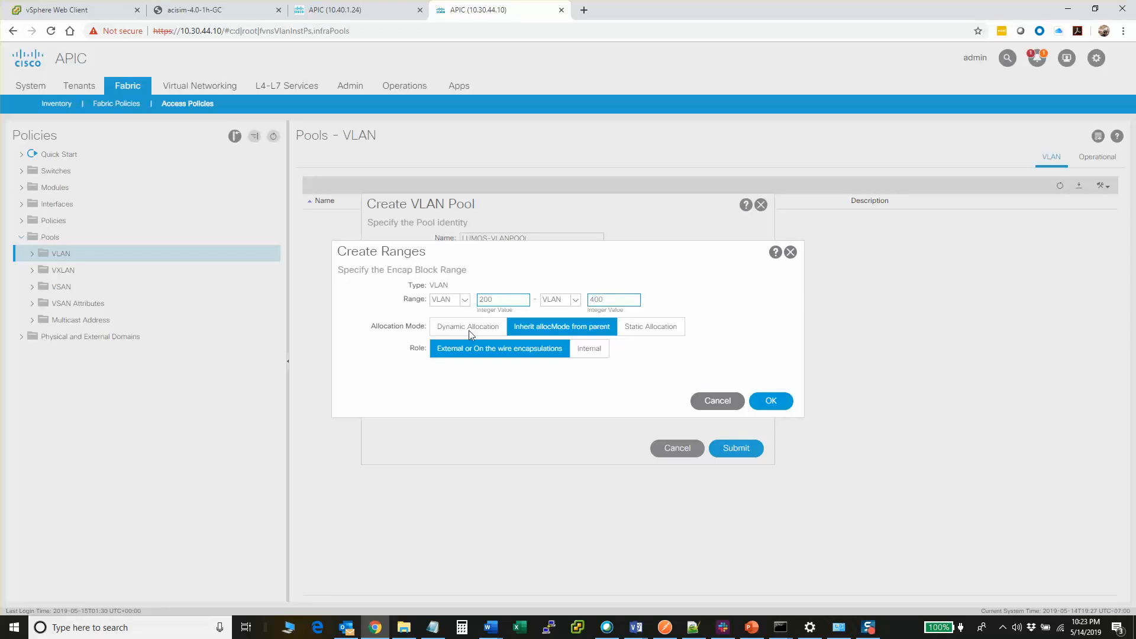
click(469, 329)
click(788, 400)
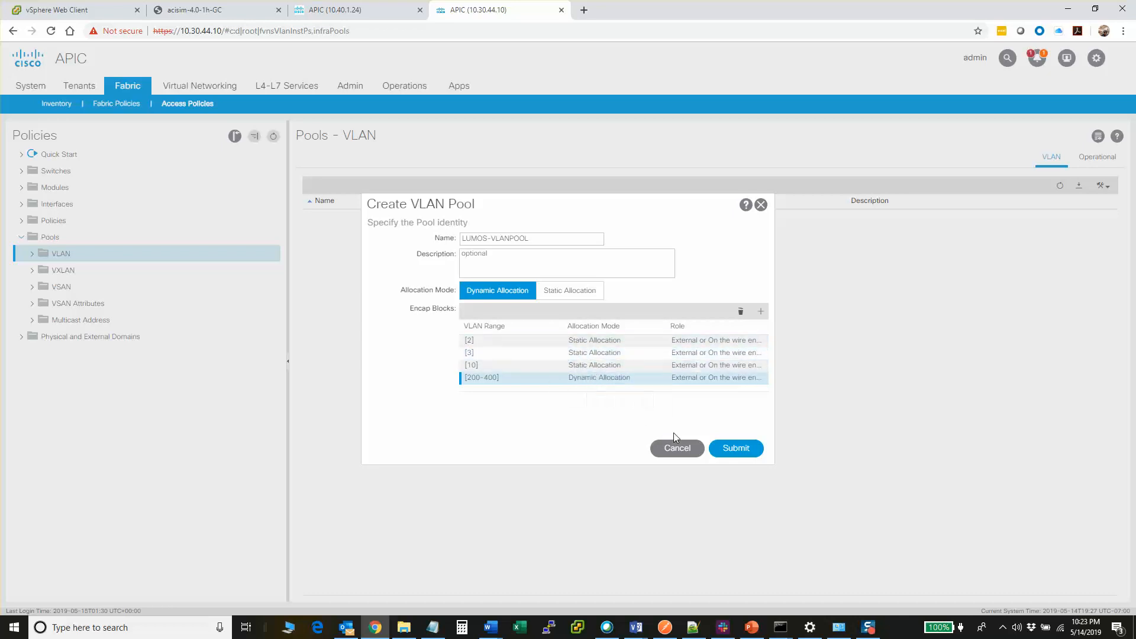
click(736, 450)
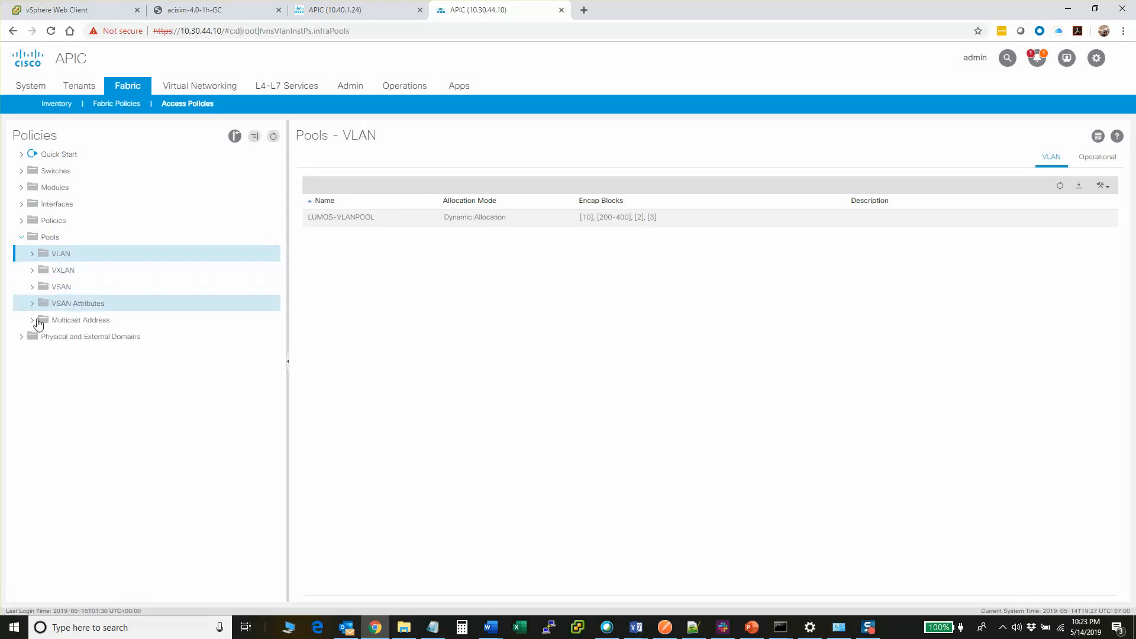
- Create a physical domain named LUMOS-PROD-DOMAIN that uses the VLAN pool LUMOS-VLANPOOL
click(24, 341)
click(32, 353)
click(78, 359)
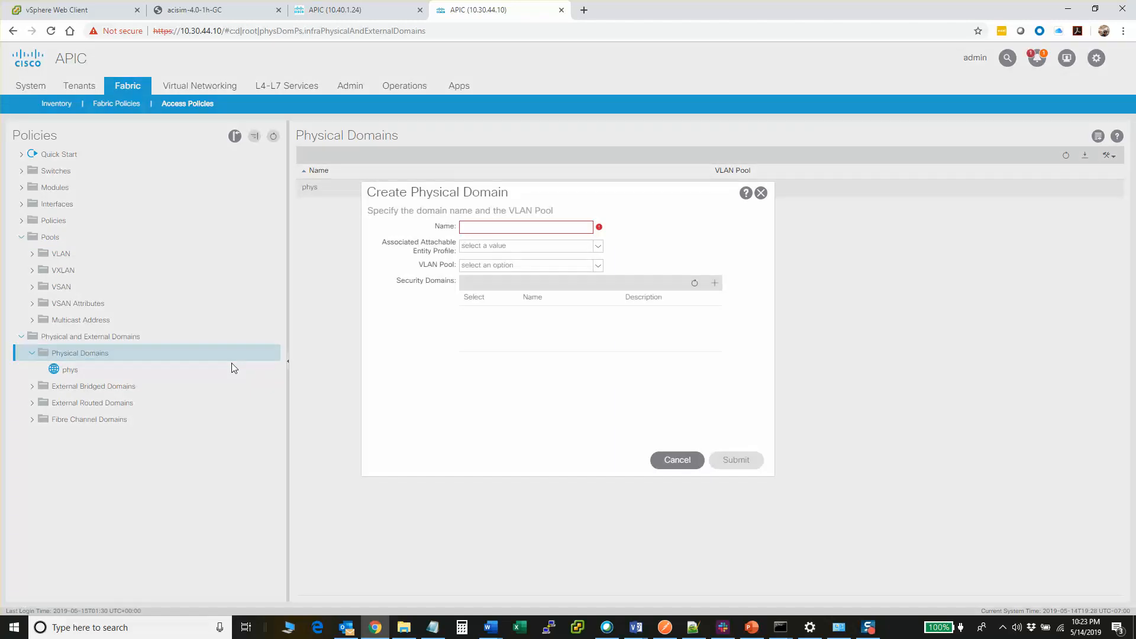
click(503, 231)
text(LUMOS-PROD-DOMAIN)
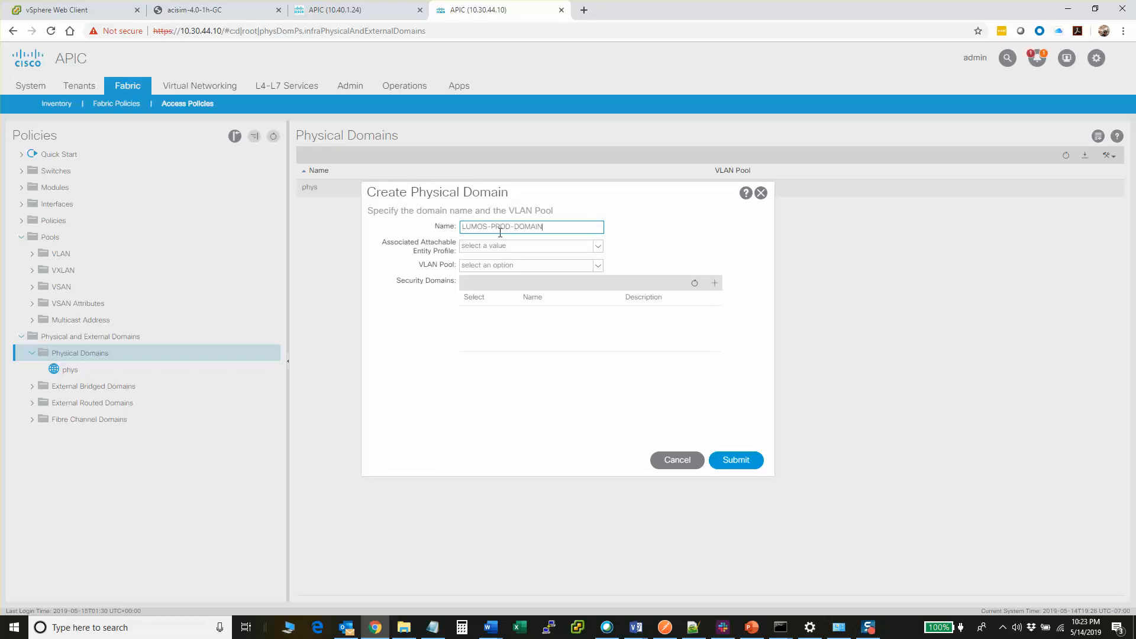
click(507, 265)
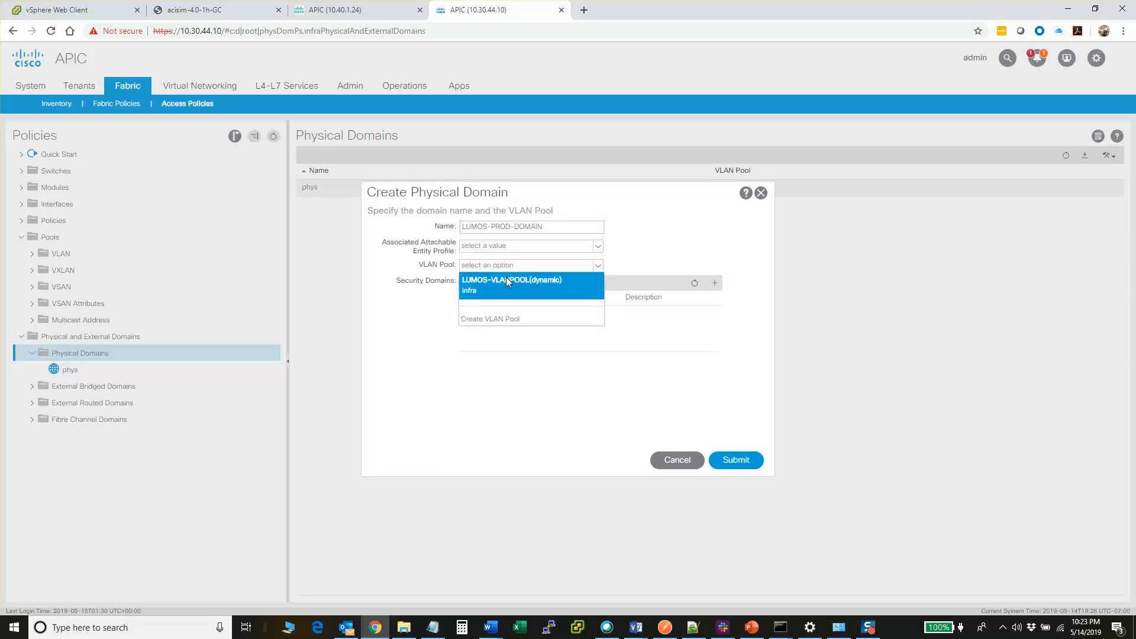
click(505, 279)
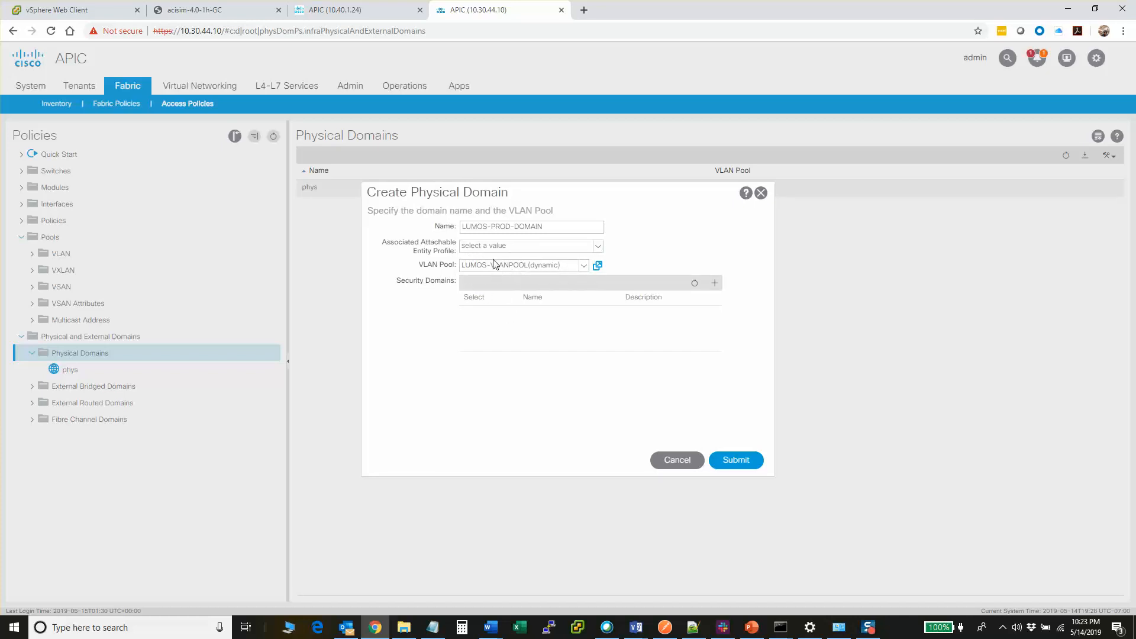
click(751, 460)
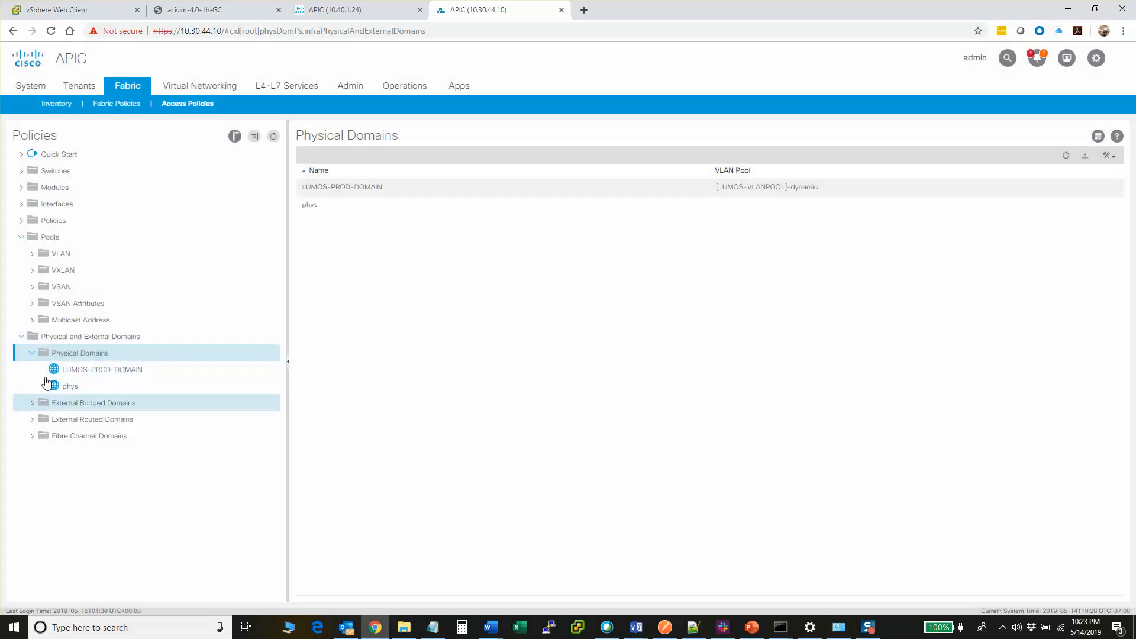
- Start a new attachable access entity profile under the global access policies and name it LUMOS-AEP
click(33, 258)
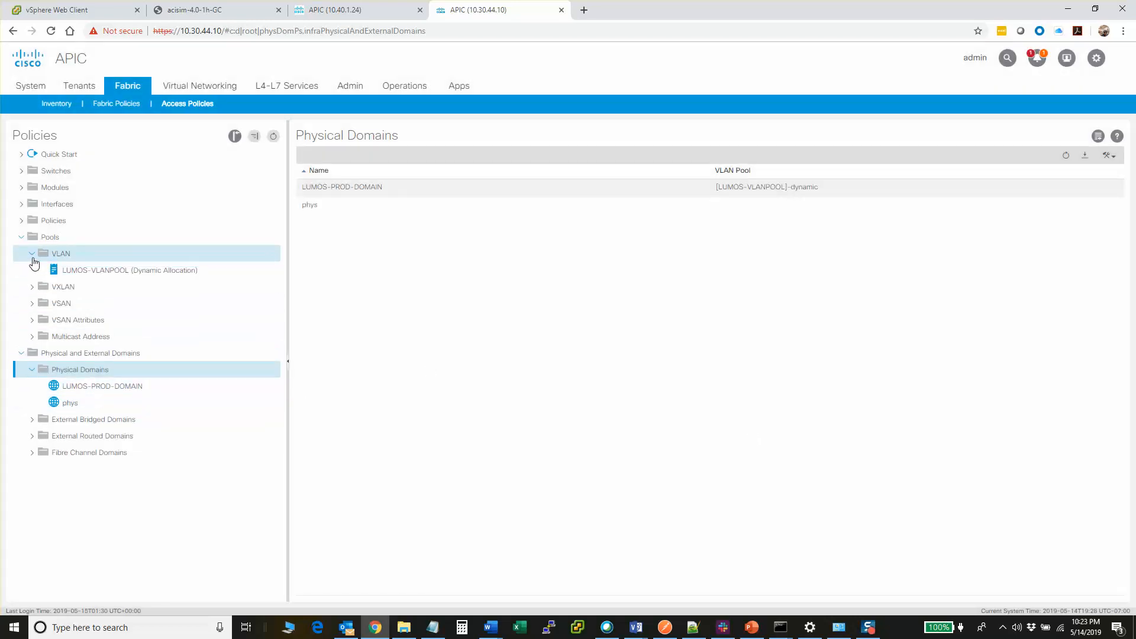
click(21, 237)
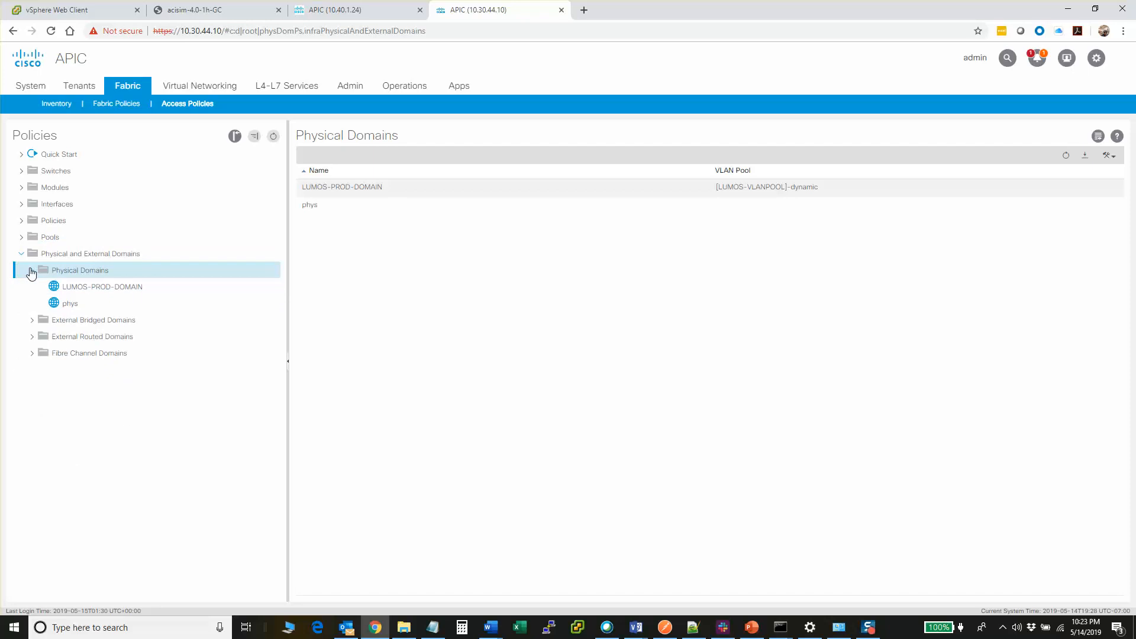
click(31, 271)
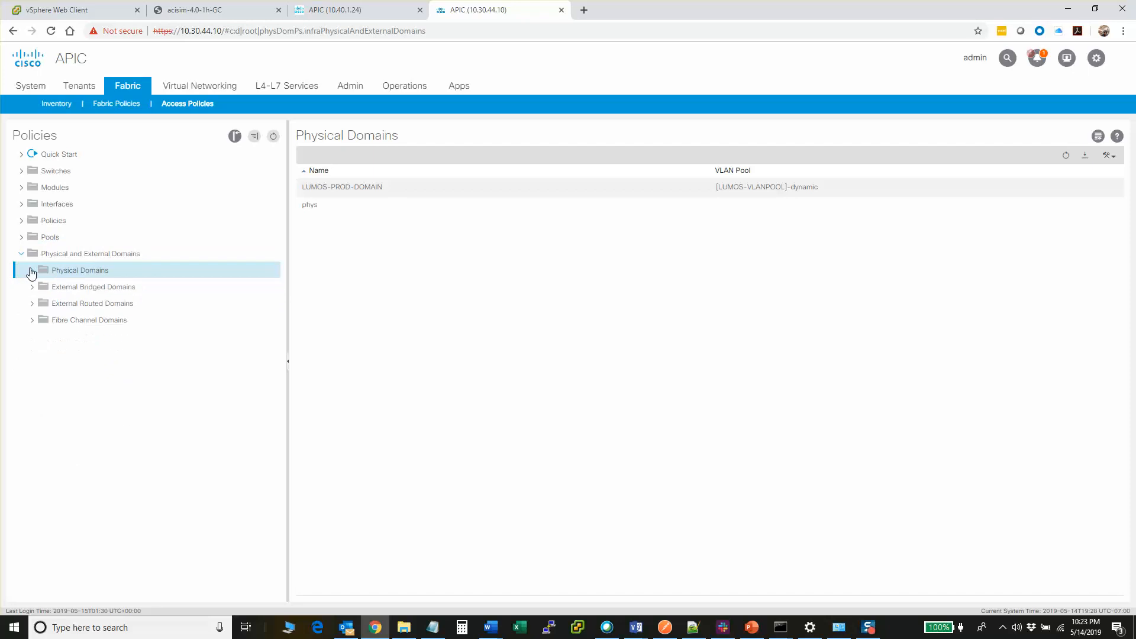
click(22, 222)
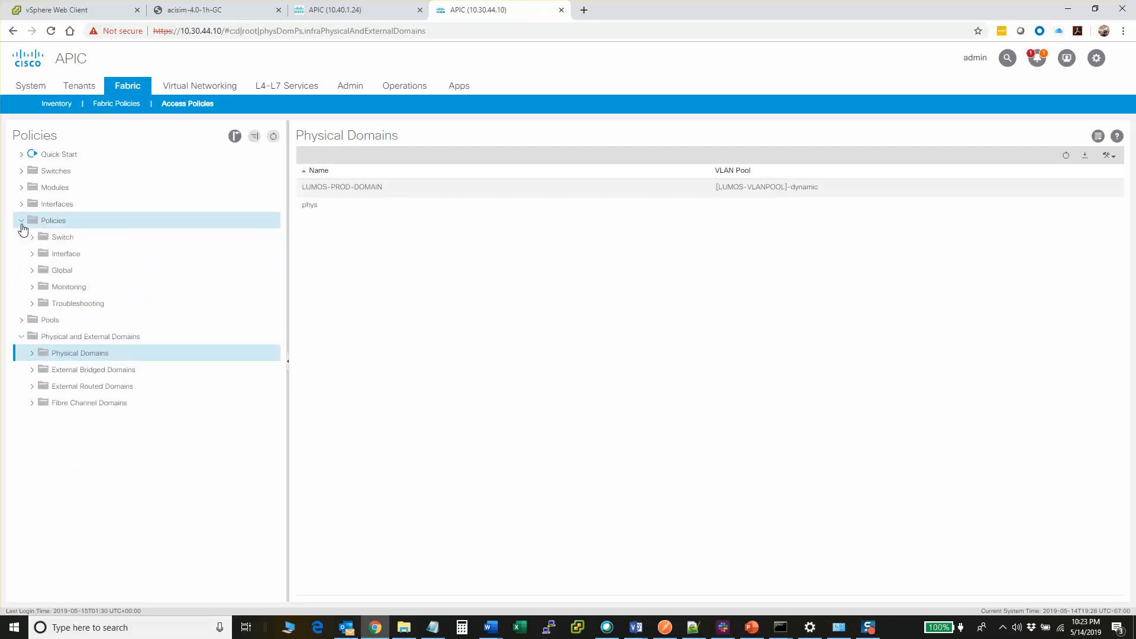
click(38, 272)
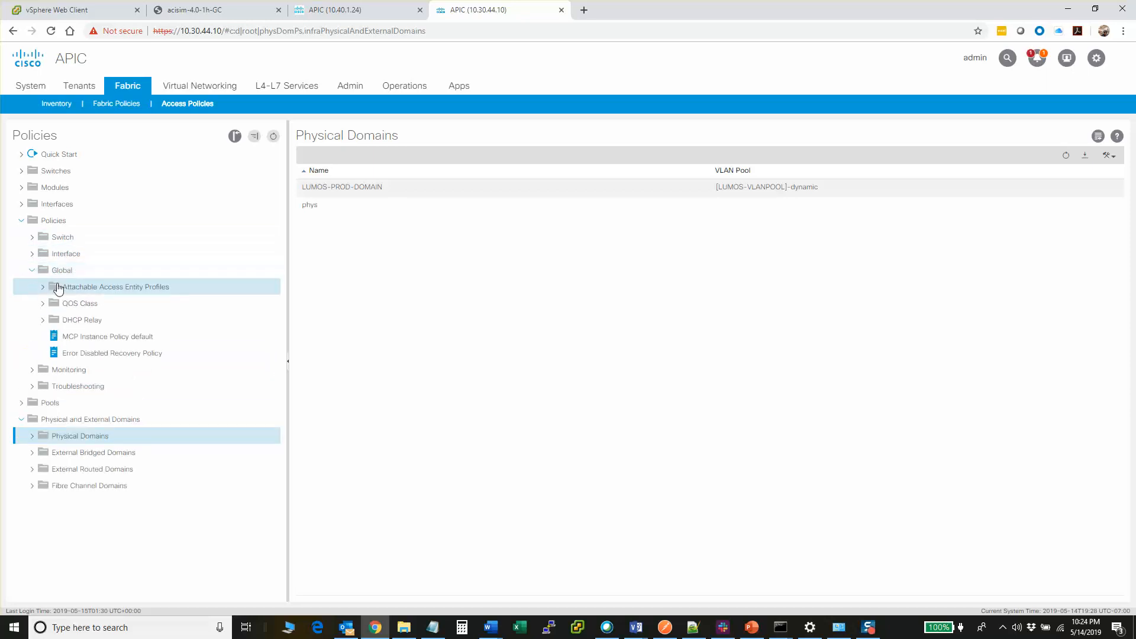
click(43, 287)
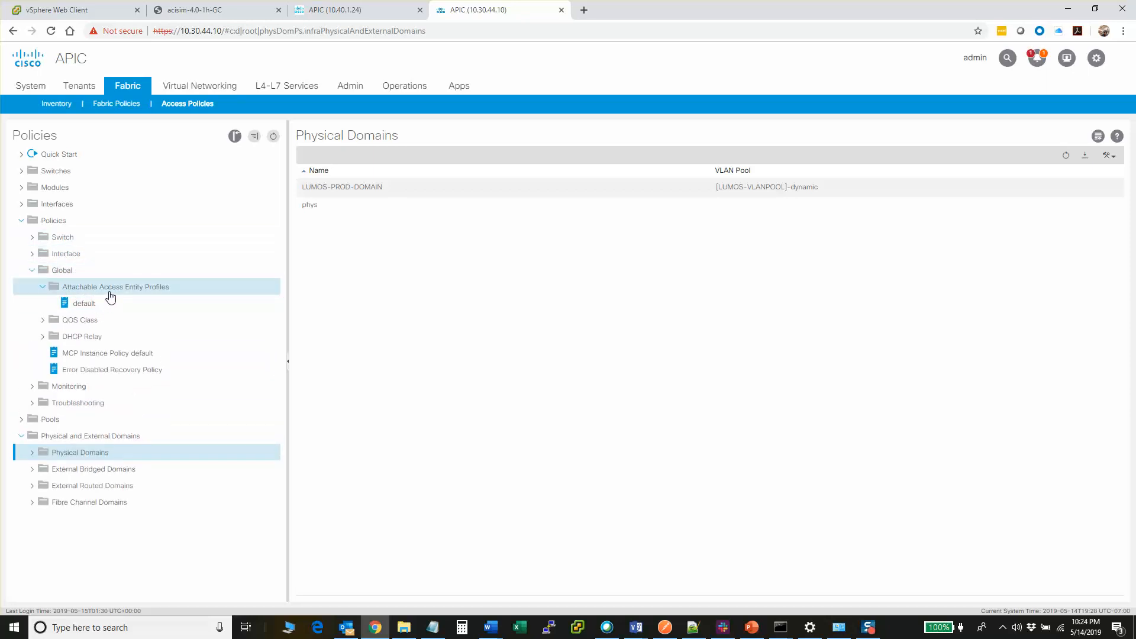
right_click(118, 297)
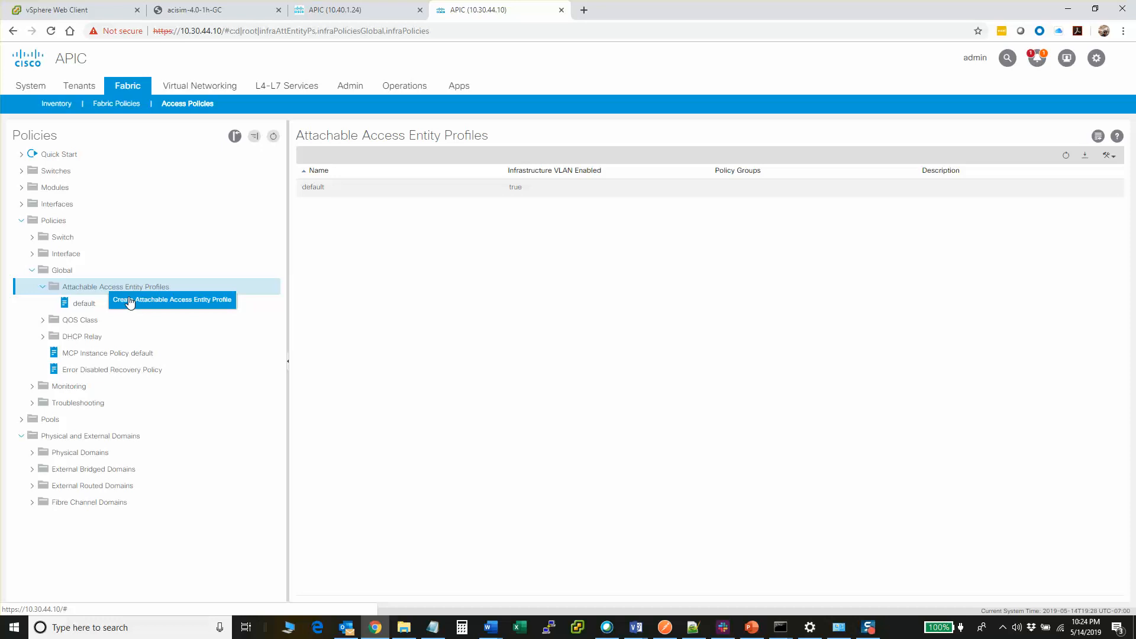
click(131, 300)
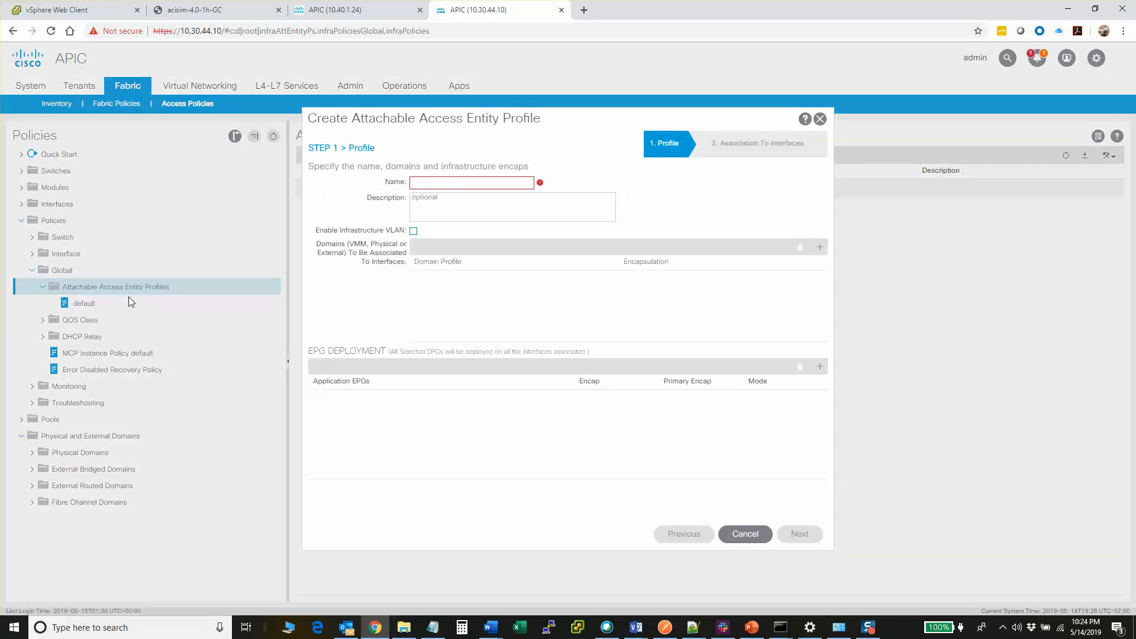
click(501, 188)
text(LUMOS-)
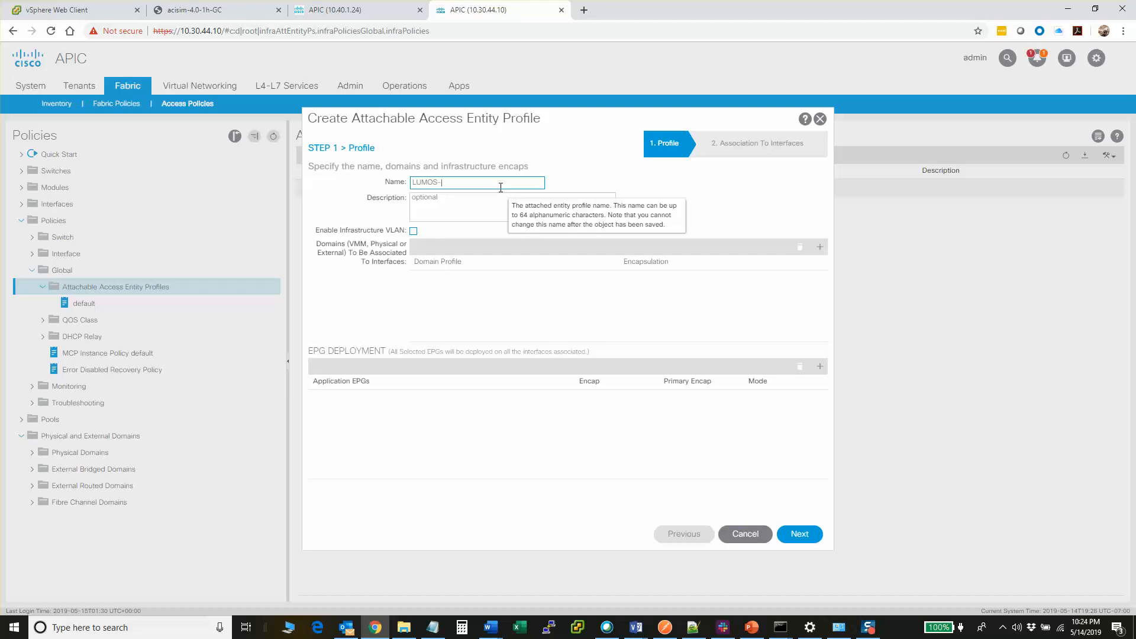
- Associate the physical domain LUMOS-PROD-DOMAIN with the entity profile and proceed to the interface association
click(820, 247)
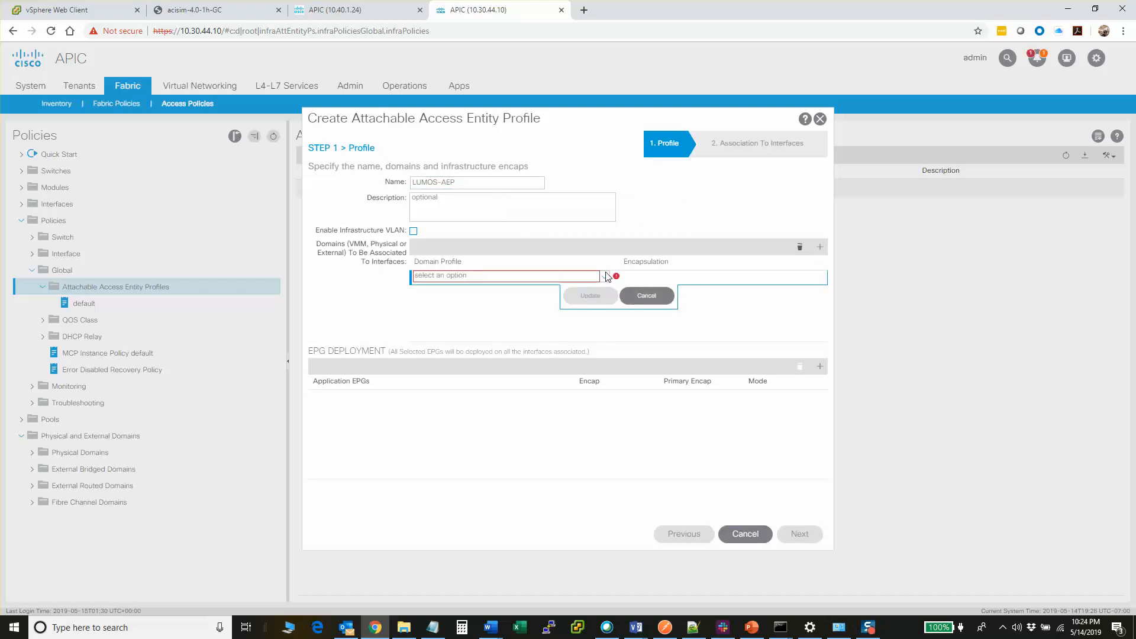
click(606, 276)
click(532, 290)
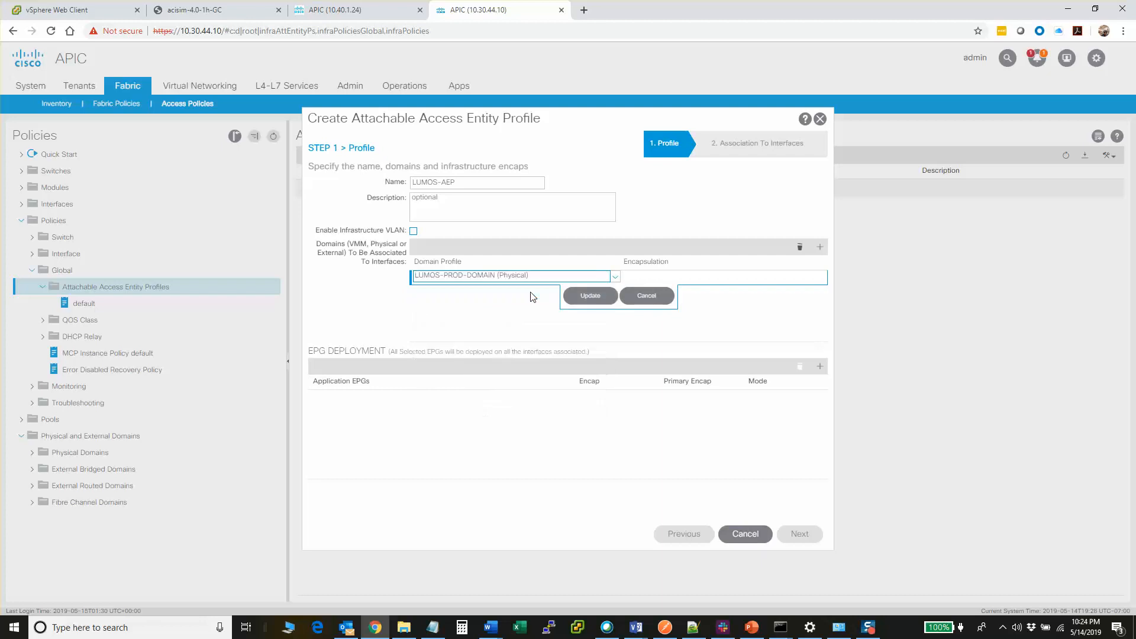
click(588, 295)
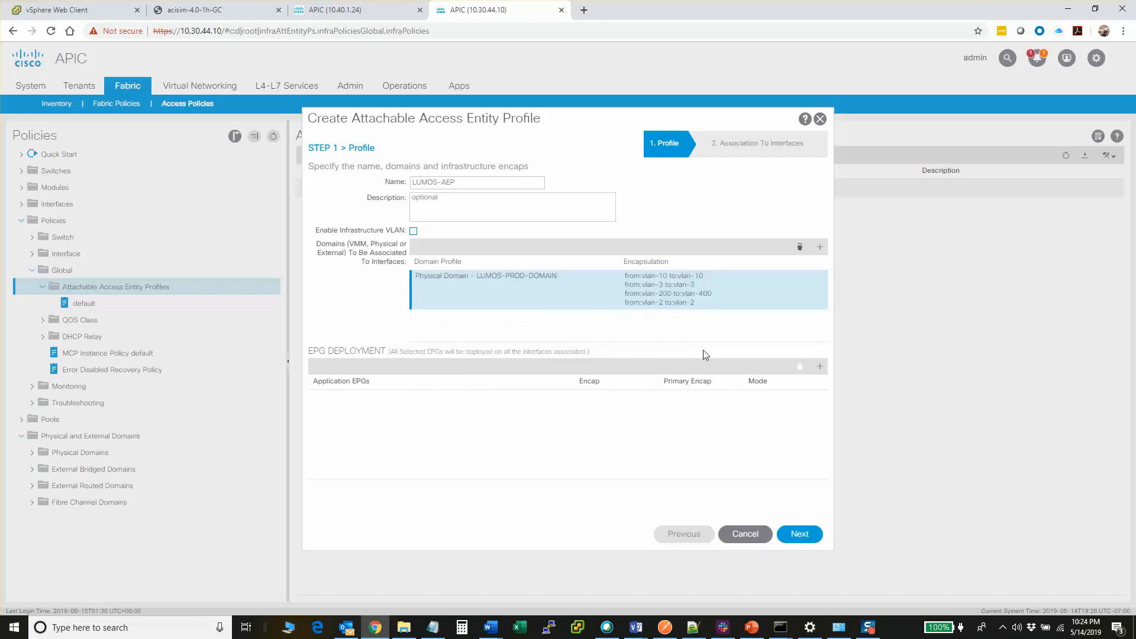
click(799, 533)
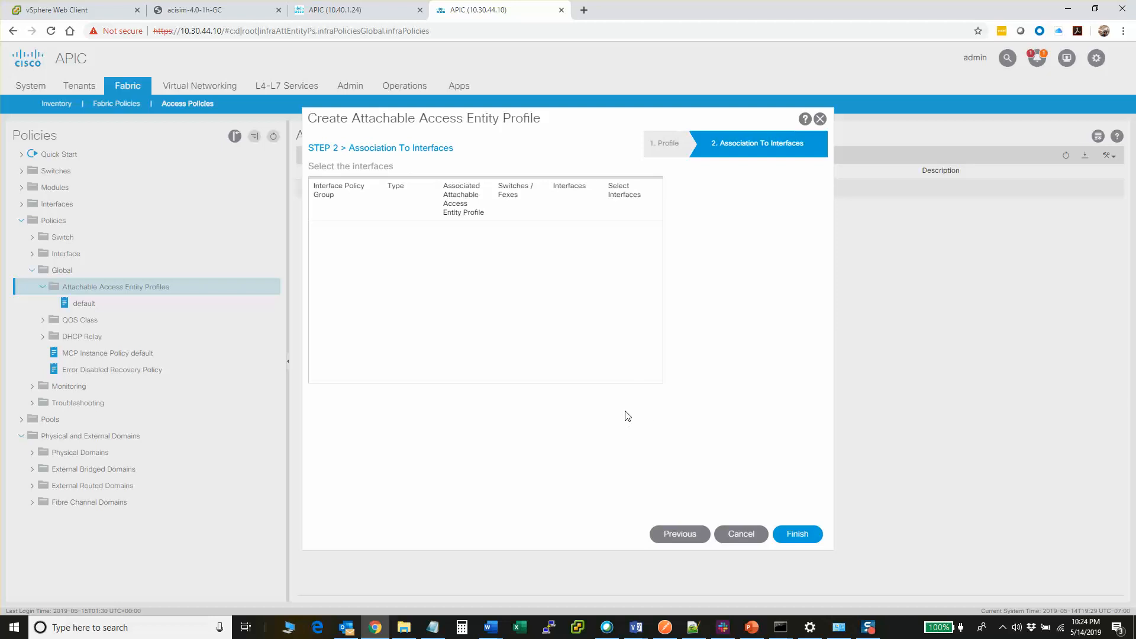
- Finish creating the entity profile LUMOS-AEP and open the physical domain LUMOS-PROD-DOMAIN to check its associated profile
click(799, 535)
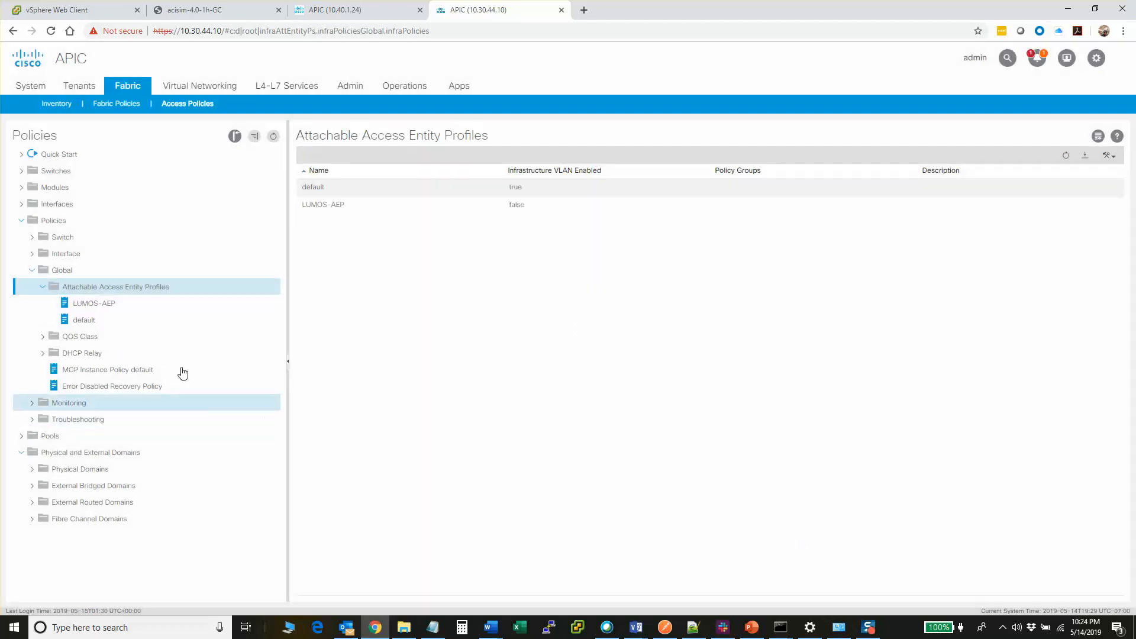
click(32, 468)
click(52, 489)
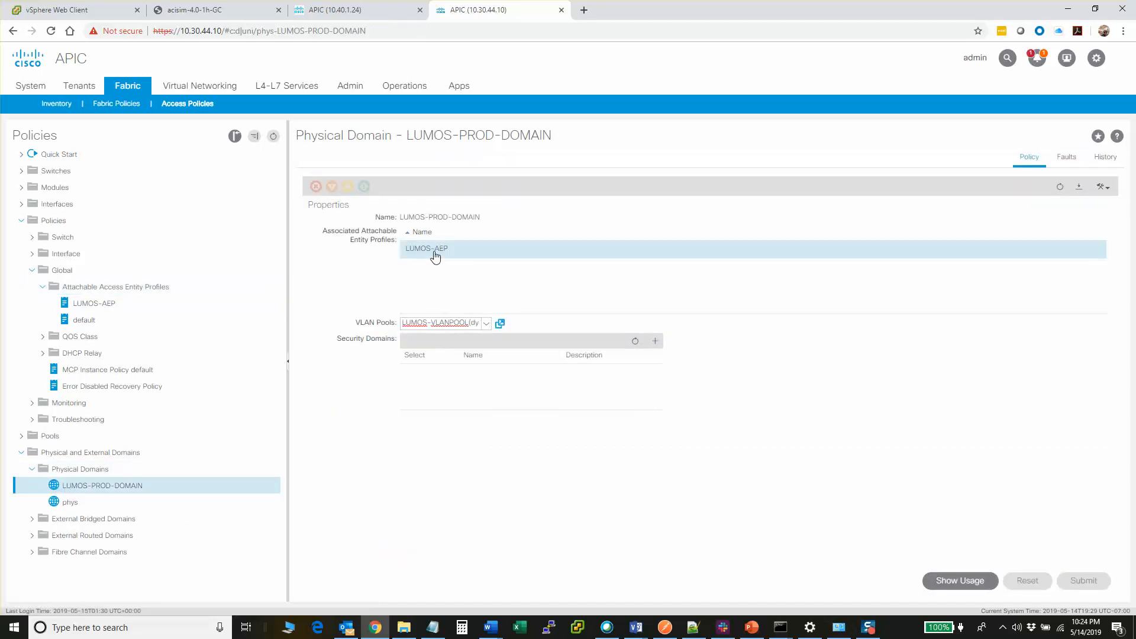
- Create a link level interface policy named AUTO, keeping the default settings
click(42, 287)
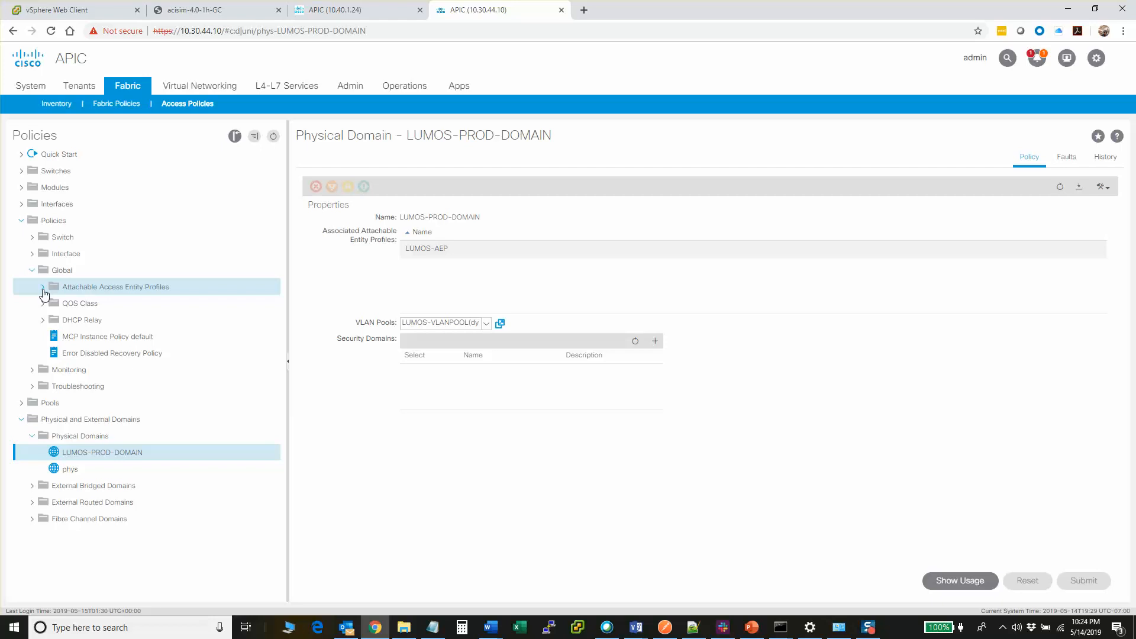
click(43, 321)
click(42, 321)
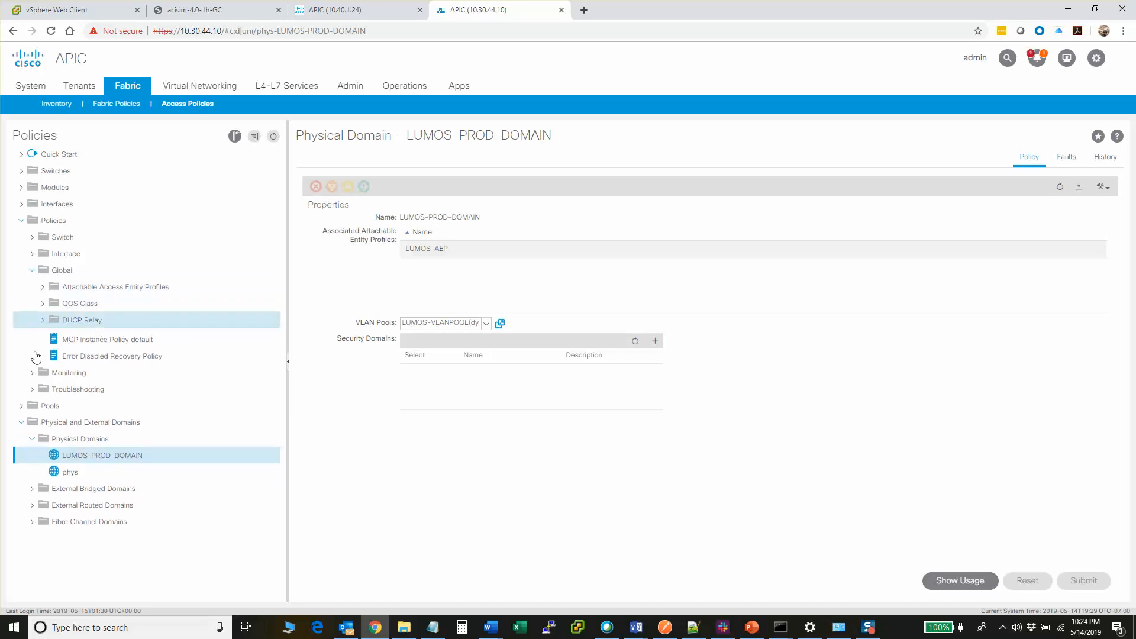
click(22, 420)
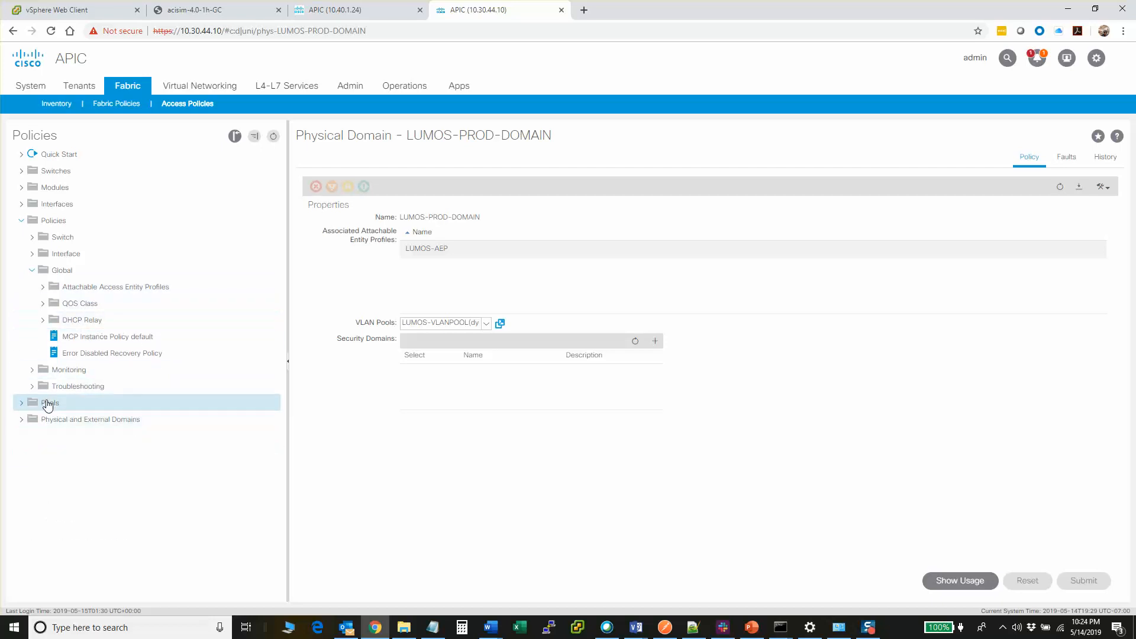
click(34, 271)
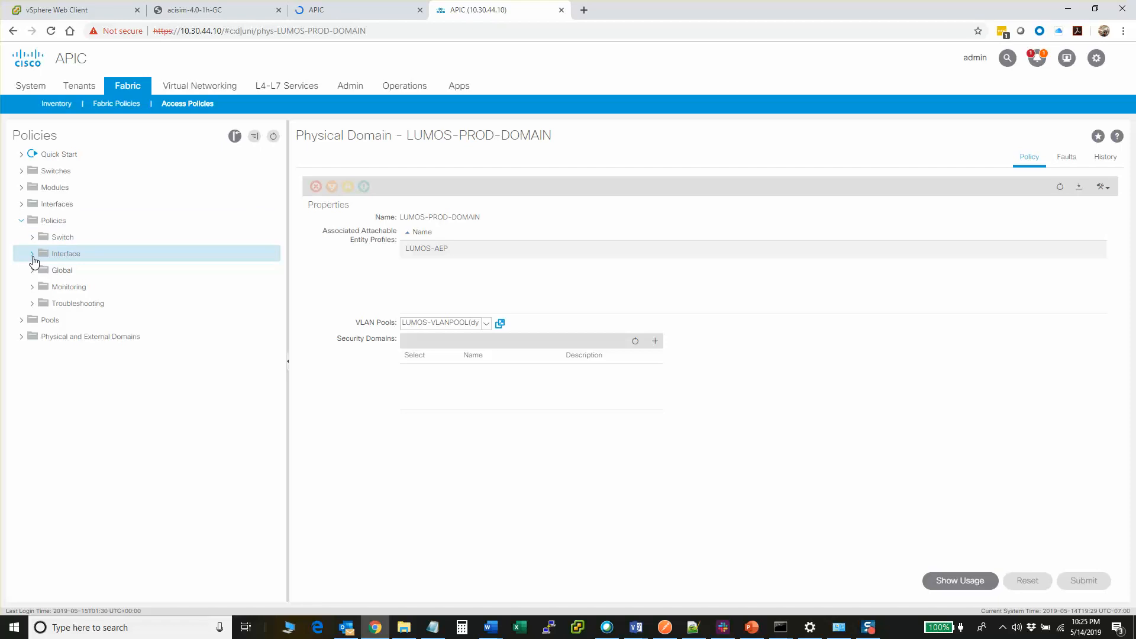
click(32, 253)
click(132, 277)
right_click(133, 281)
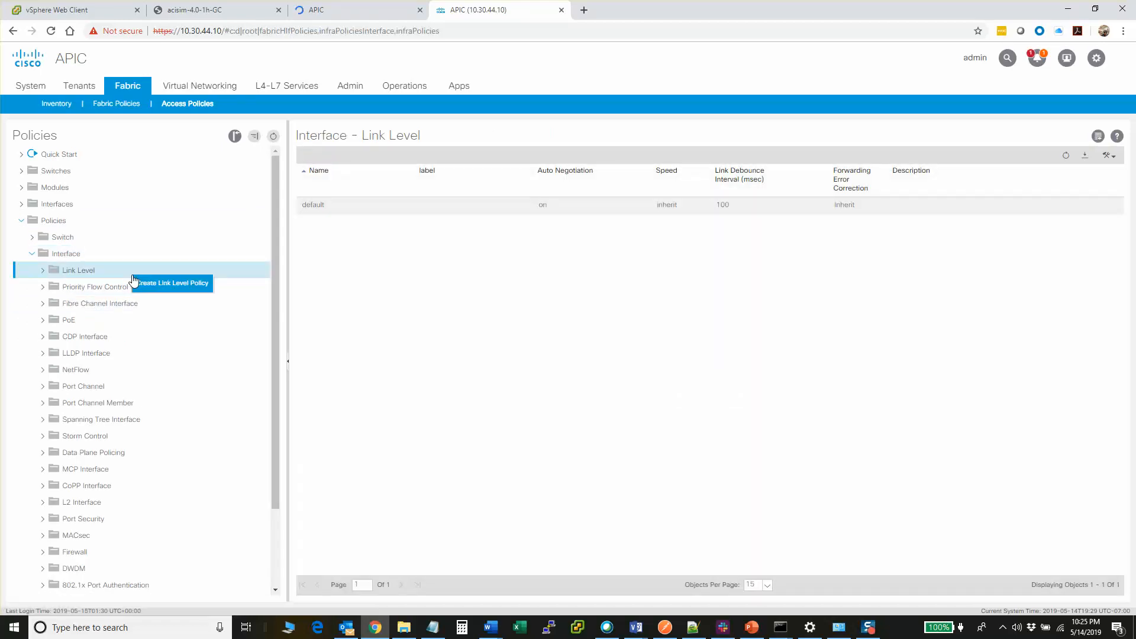
click(155, 285)
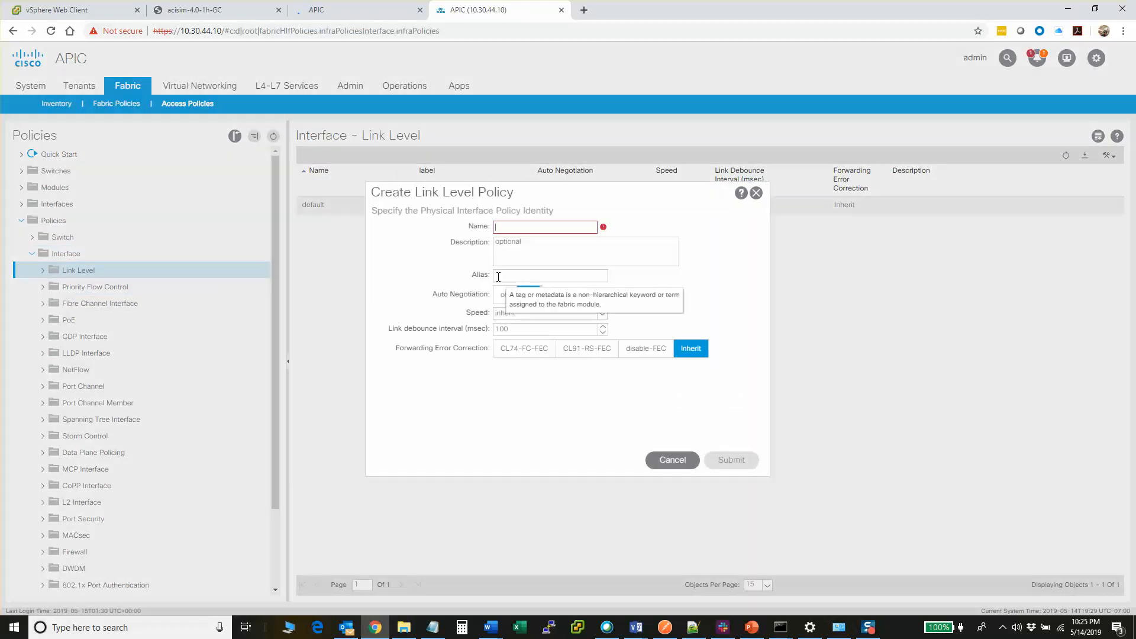
text(AUTO)
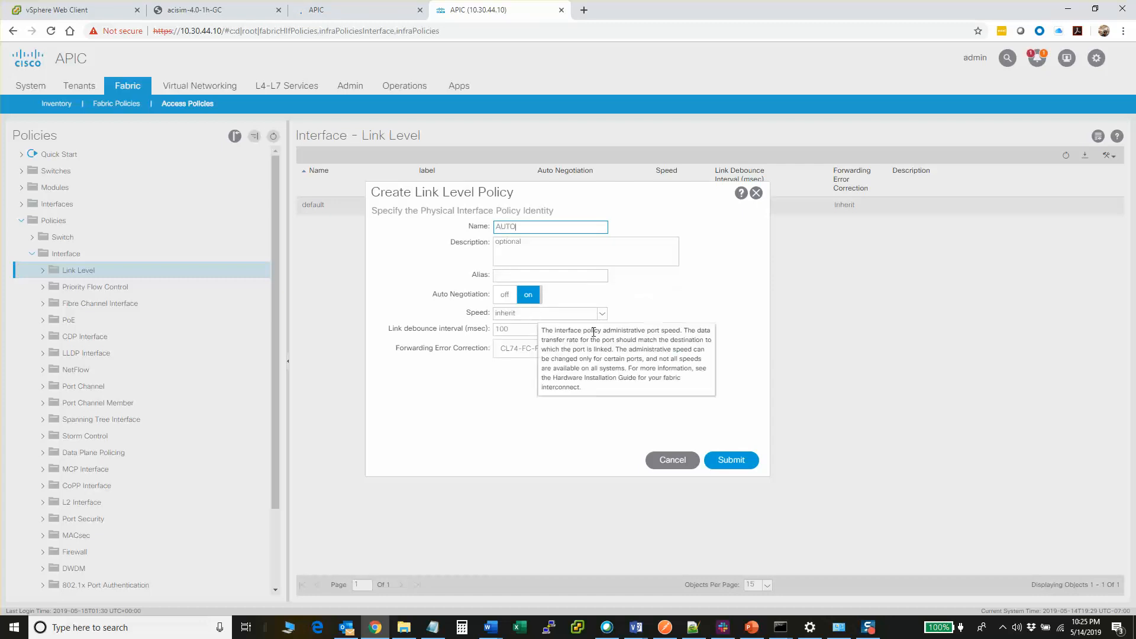
click(742, 462)
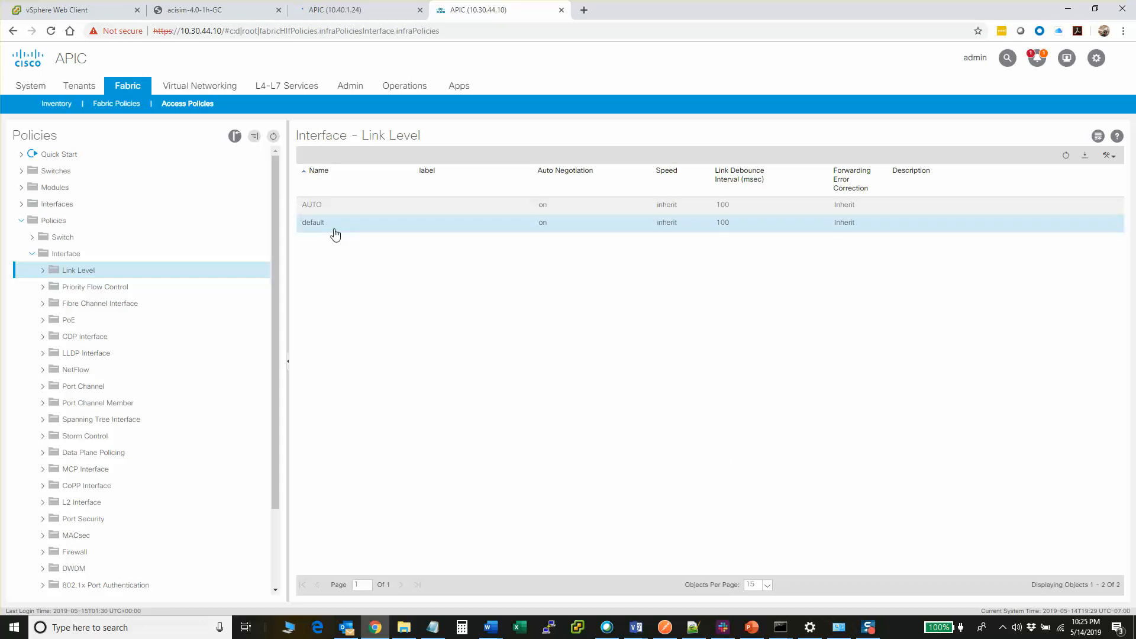
- Delete the default link level policy and confirm the deletion
right_click(396, 235)
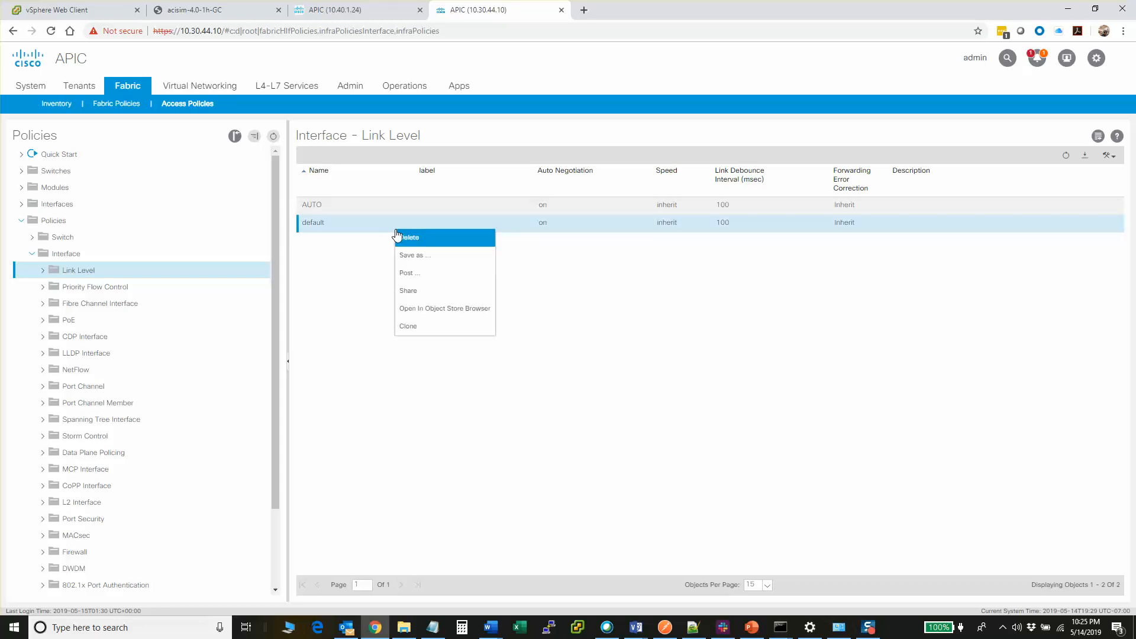
click(402, 237)
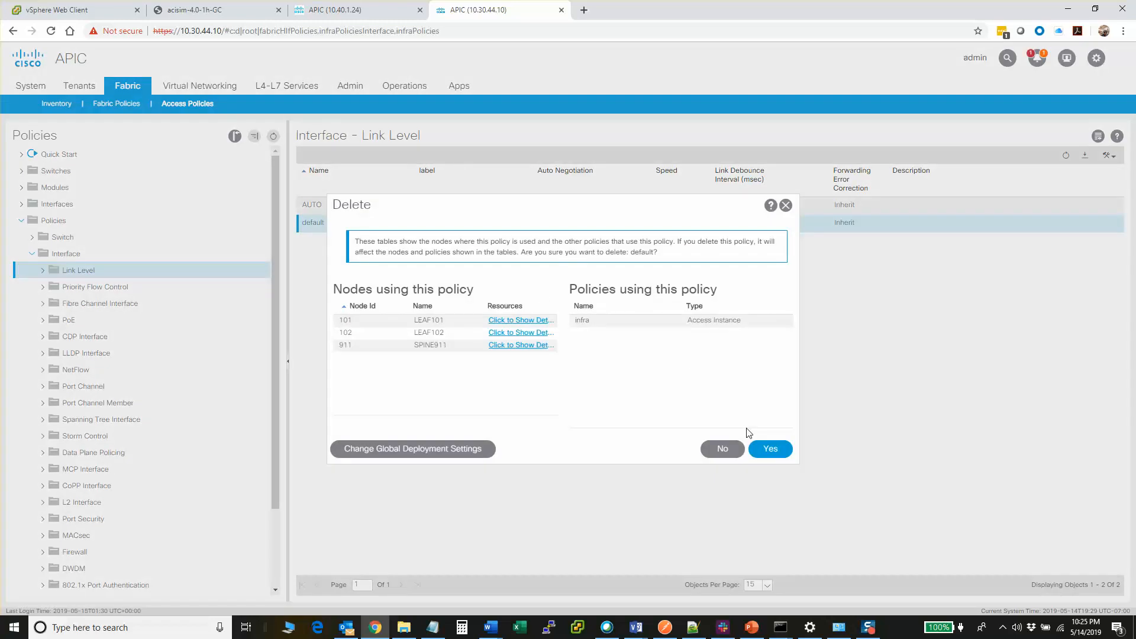
click(766, 449)
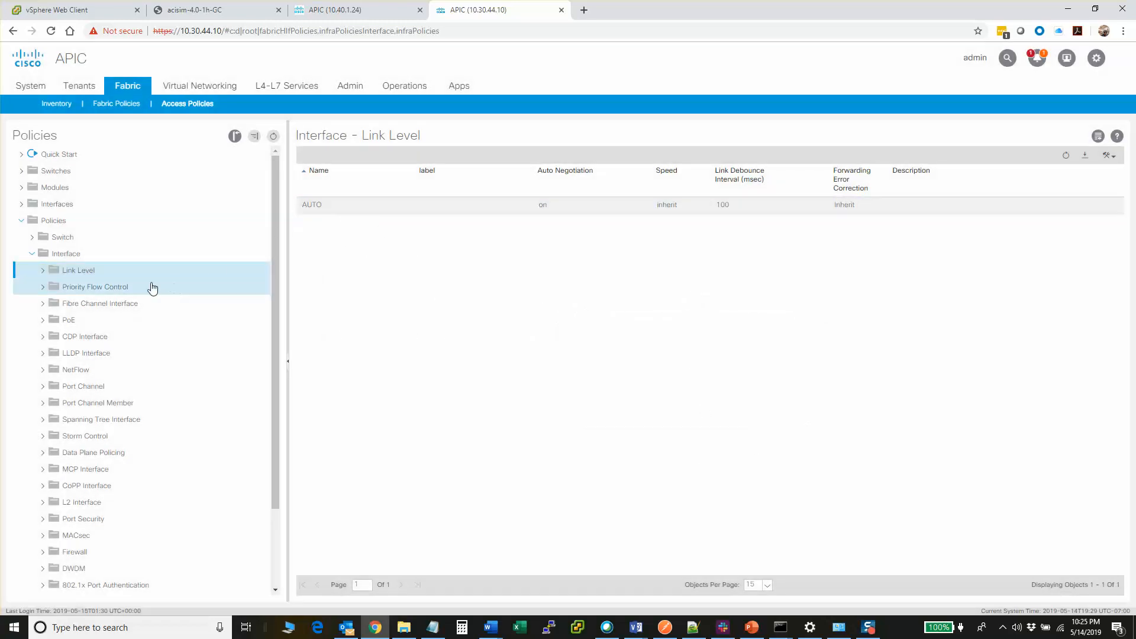
- Create a CDP interface policy named CDP-ON with the admin state enabled
click(124, 336)
click(134, 341)
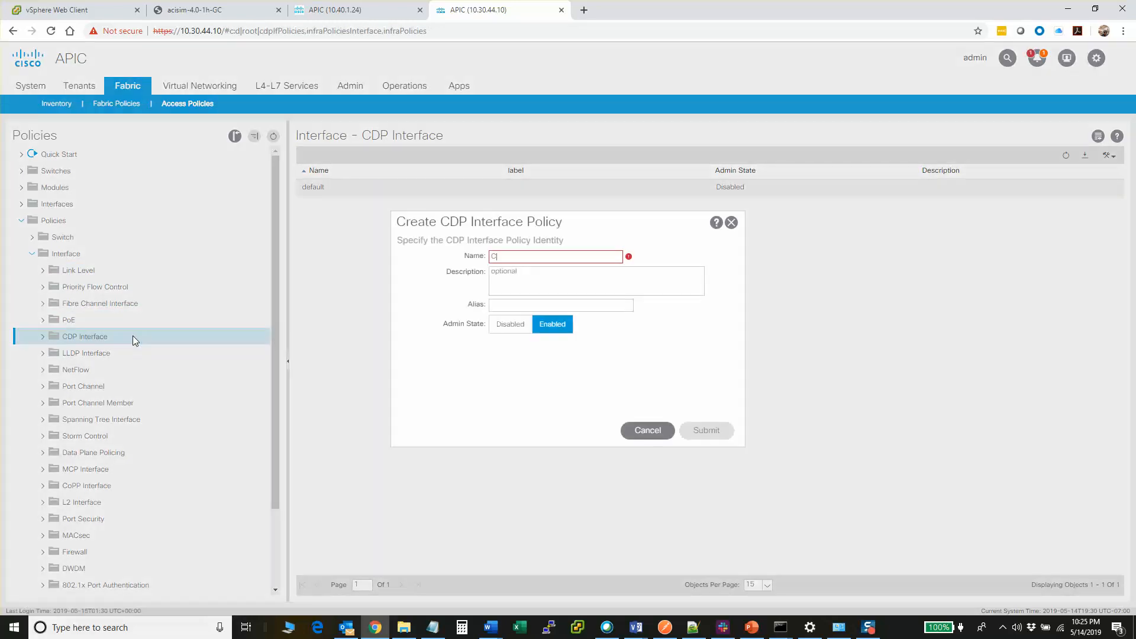
text(CDP-ON)
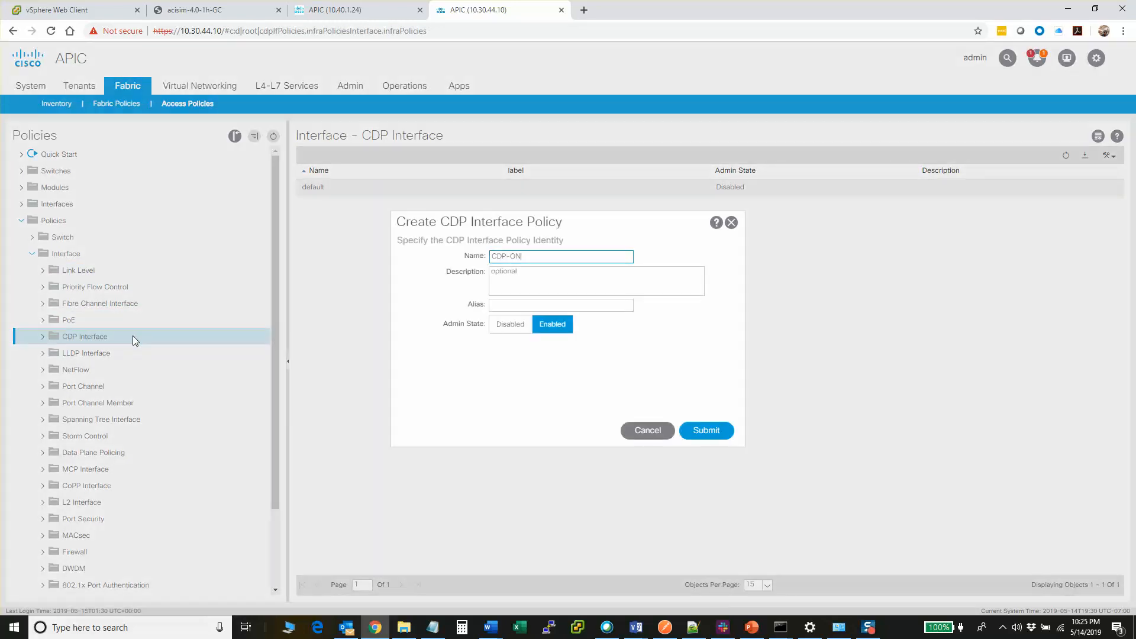
click(704, 433)
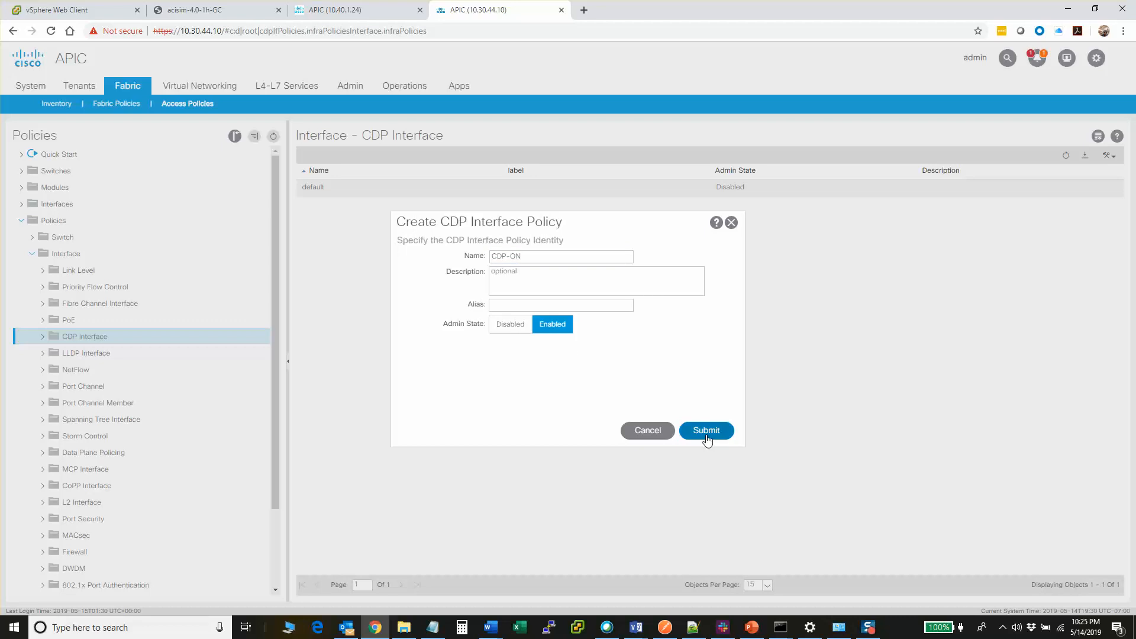
- Create a second CDP interface policy named CDP-OFF with the admin state disabled
right_click(225, 341)
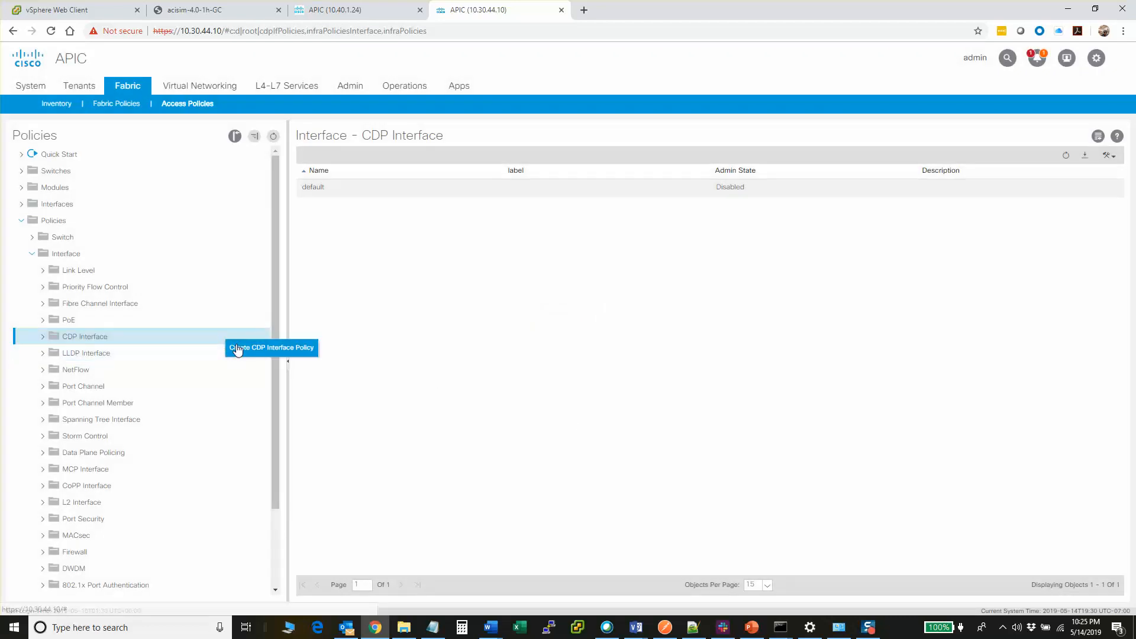
click(237, 349)
text(CDP-OFF)
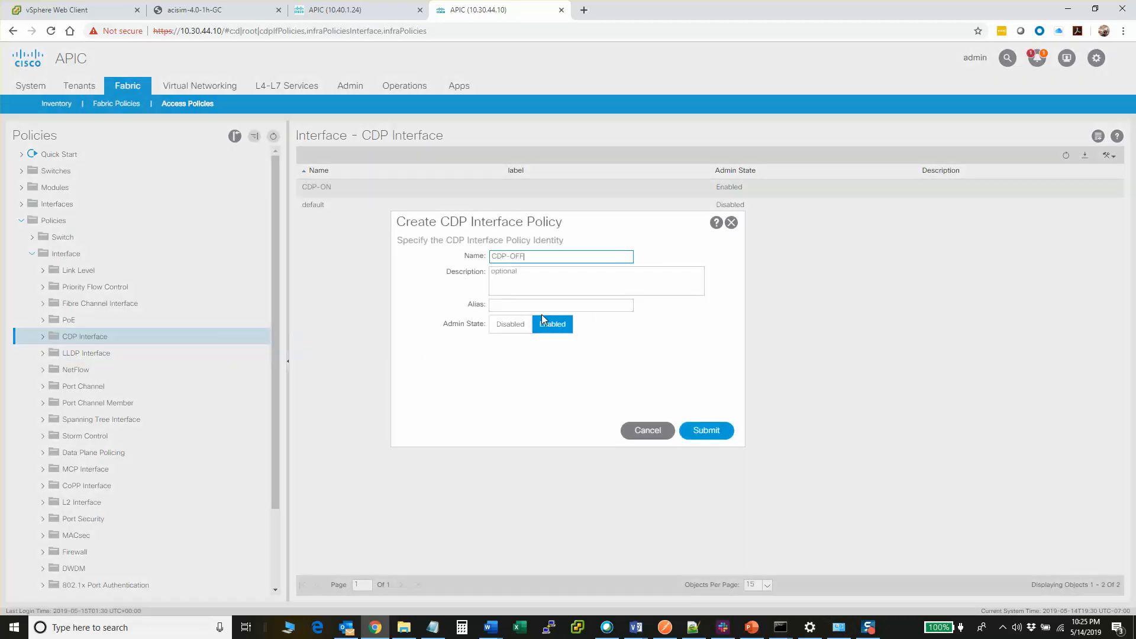
click(508, 323)
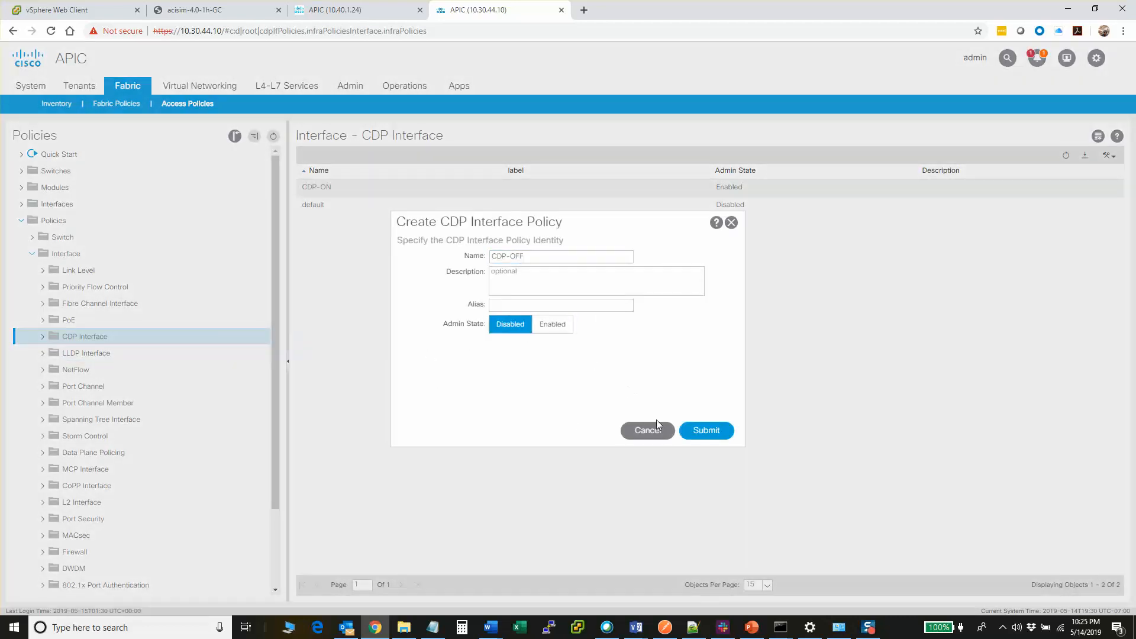
click(706, 431)
- Create an LLDP interface policy named LLDP-ON with the receive and transmit states enabled
click(140, 358)
right_click(140, 364)
click(154, 363)
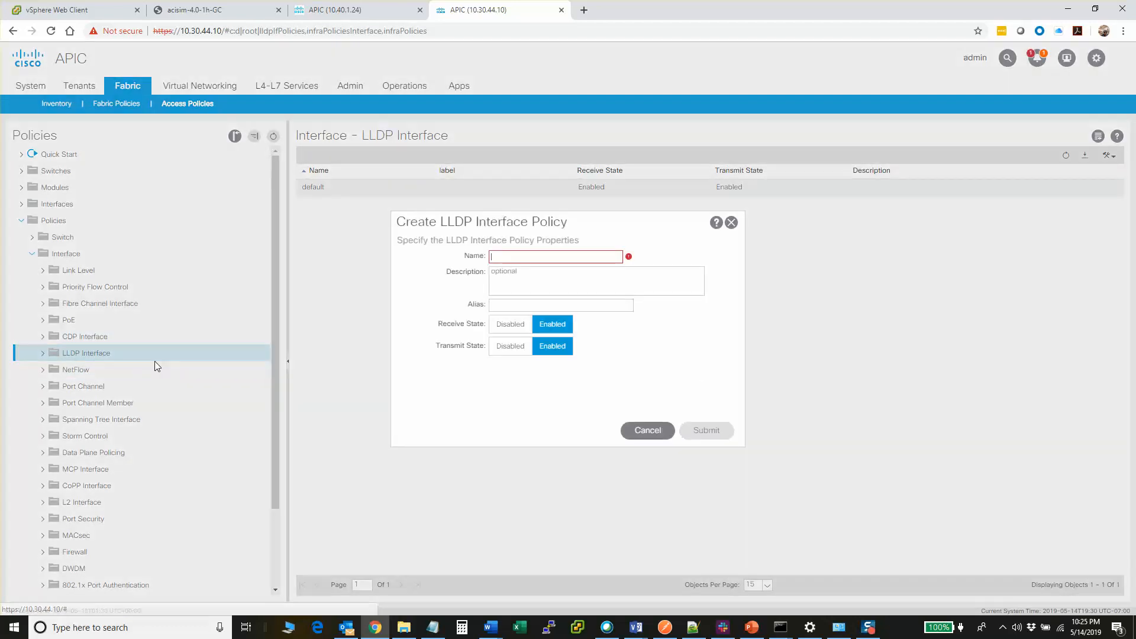
text(LLDP-ON)
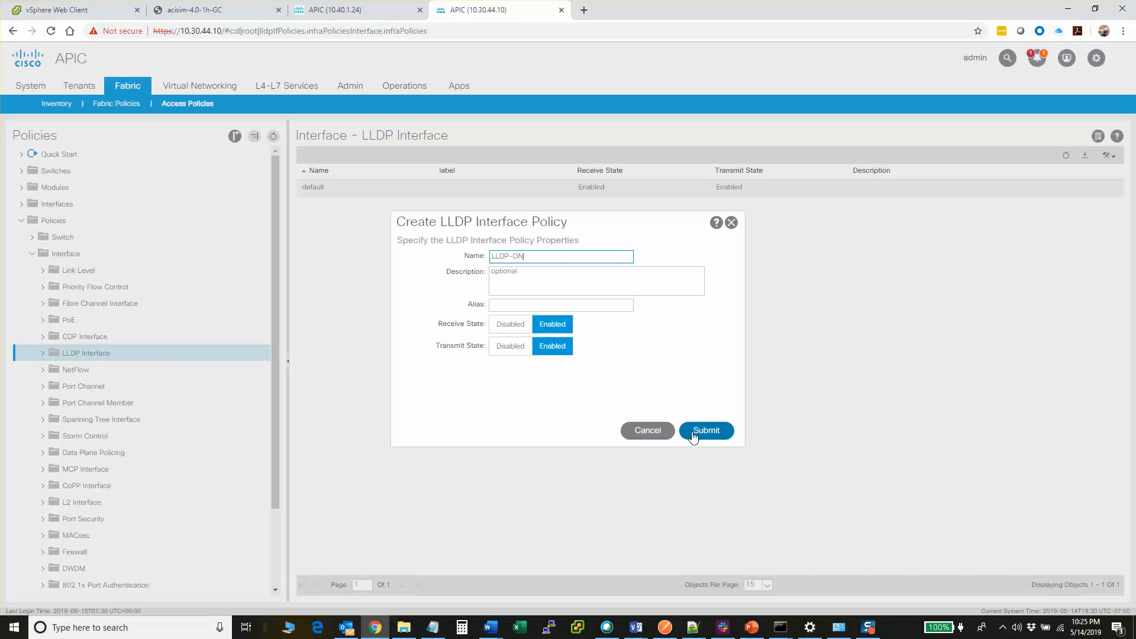
click(704, 431)
- Create an LLDP interface policy named LLDP-OFF with receive and transmit states disabled, and review the list of CDP interface policies
right_click(154, 353)
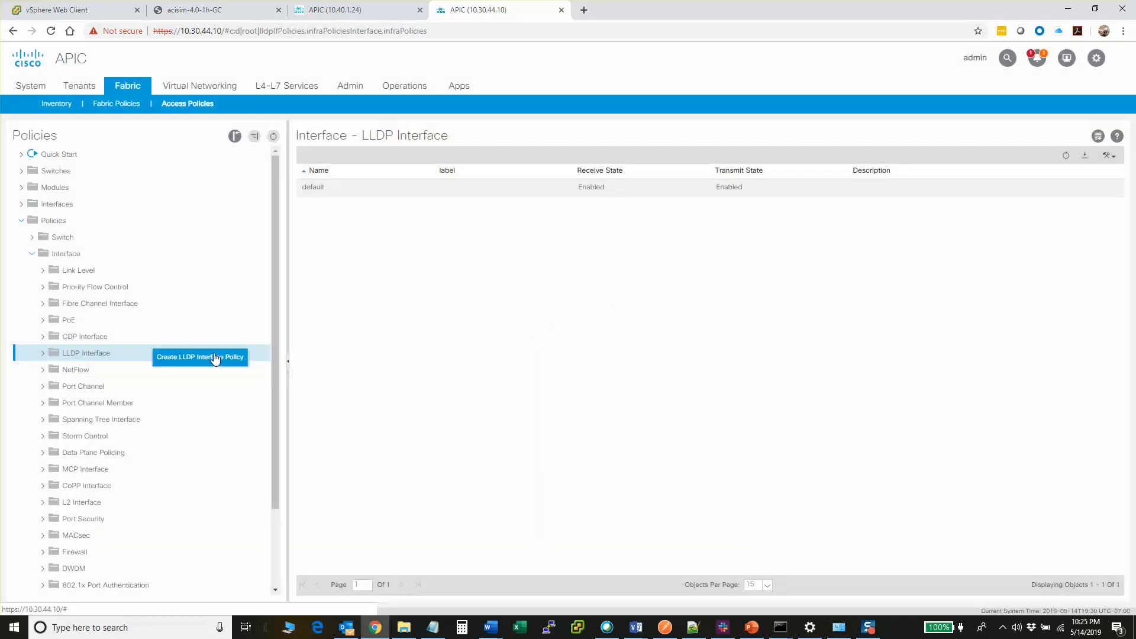
click(154, 355)
text(LLDP)
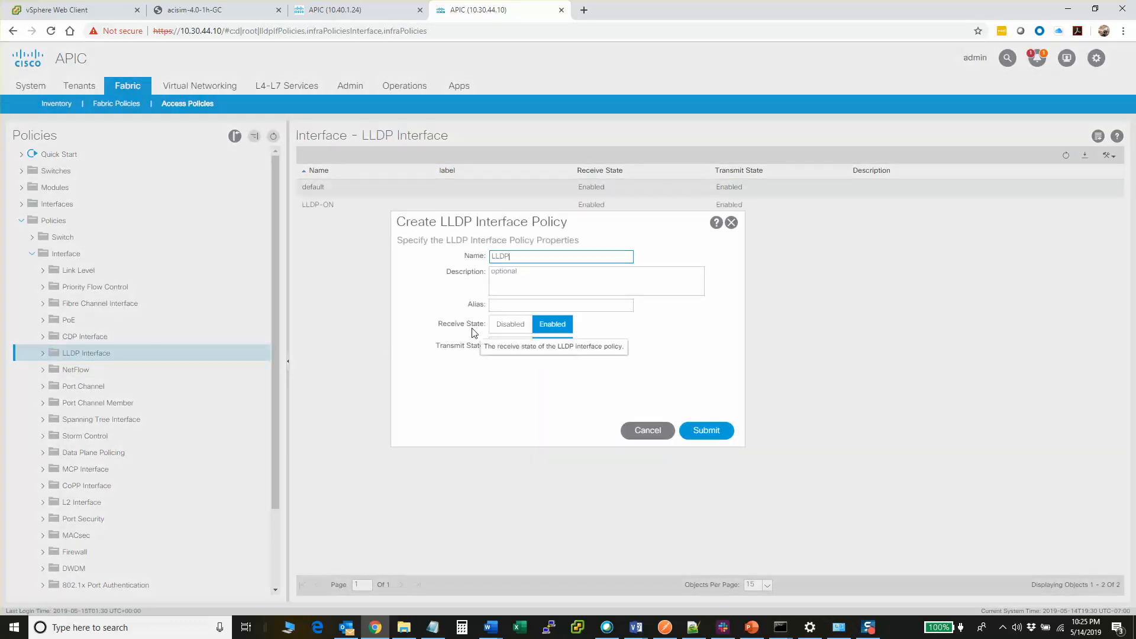
text(-OFF)
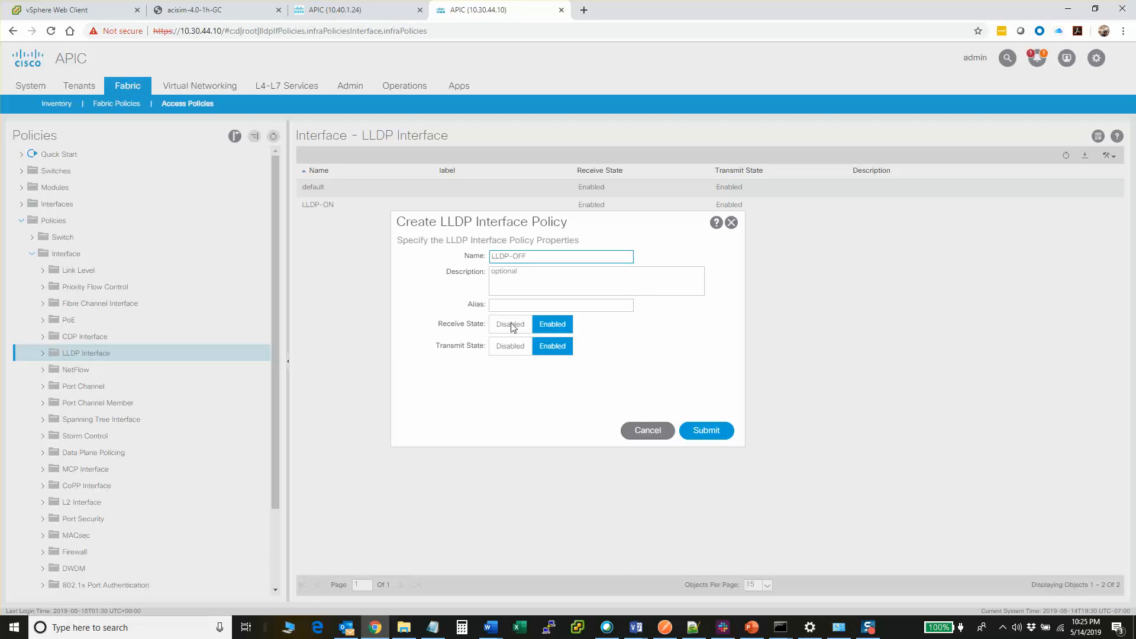
click(507, 323)
click(511, 347)
click(705, 430)
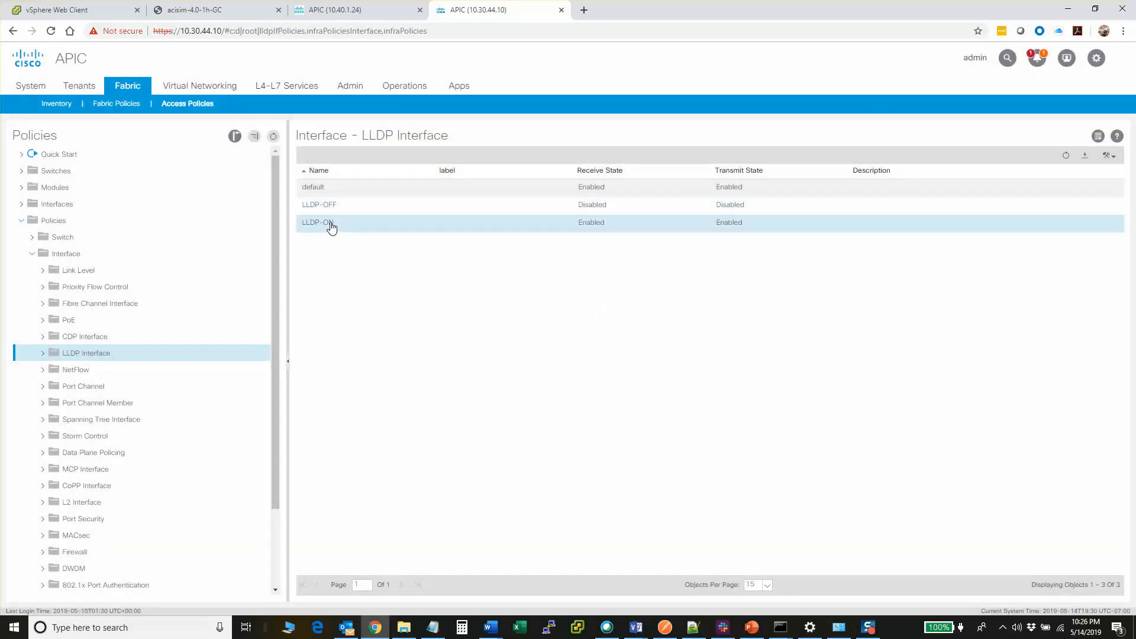
click(109, 341)
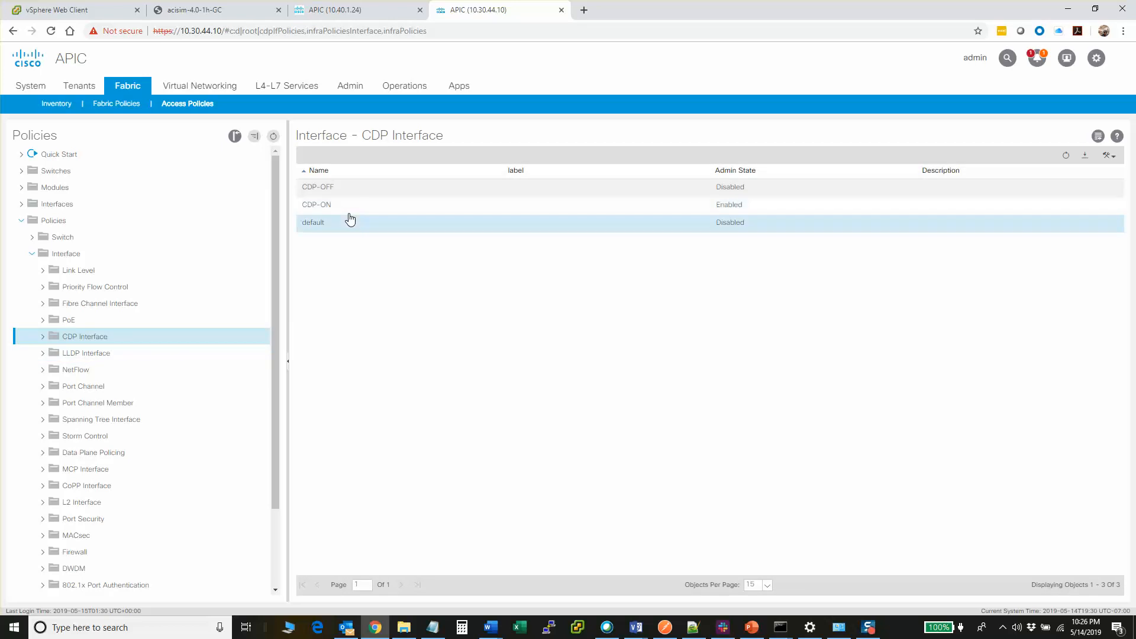
- Create a port channel policy named LACP-ACTIVE with the mode set to LACP Active
click(133, 389)
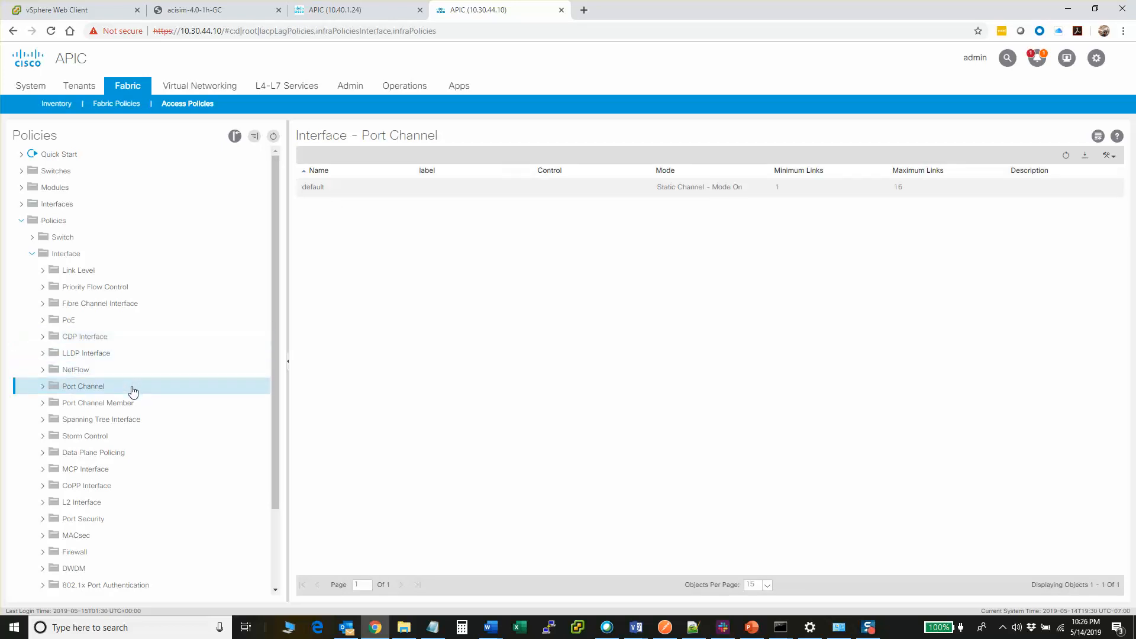
right_click(132, 391)
click(151, 395)
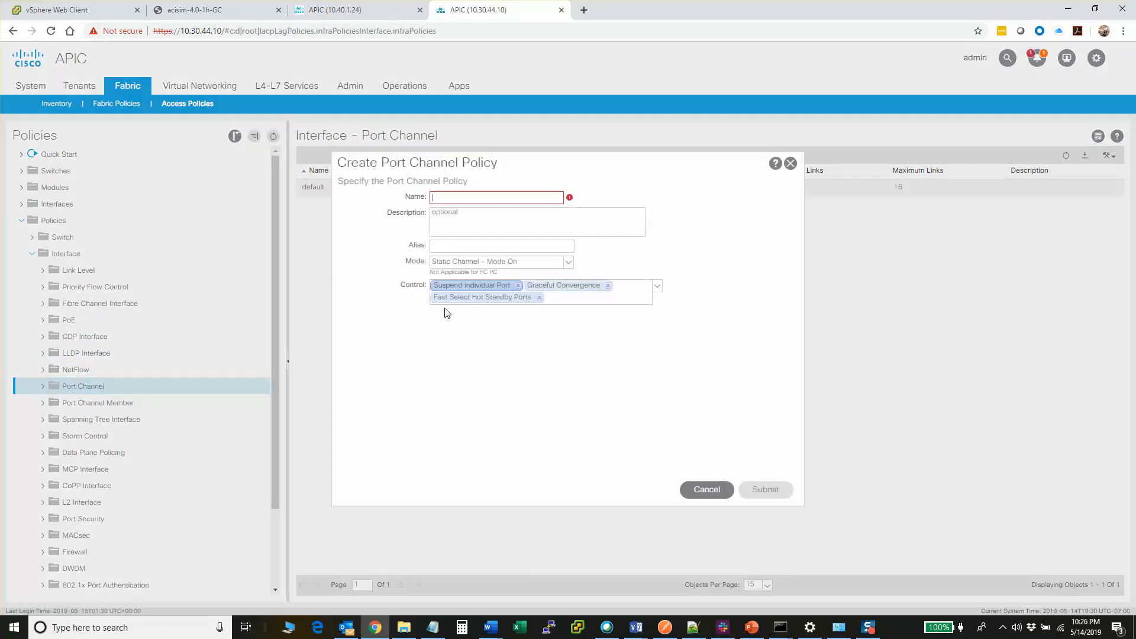
text(LACP-ACTIVE)
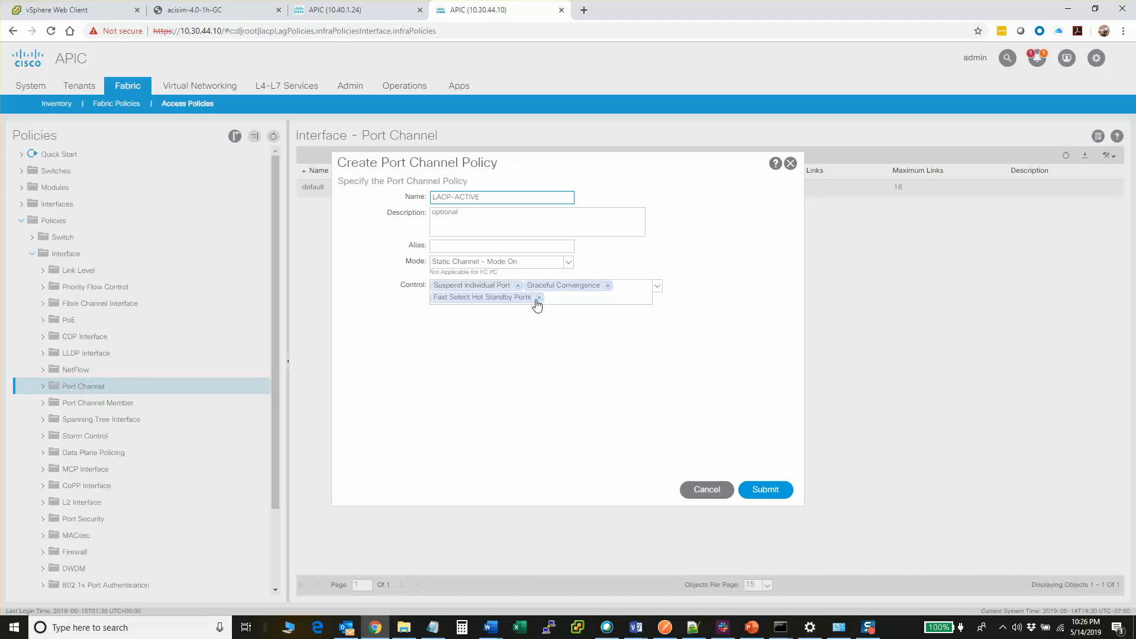
click(522, 262)
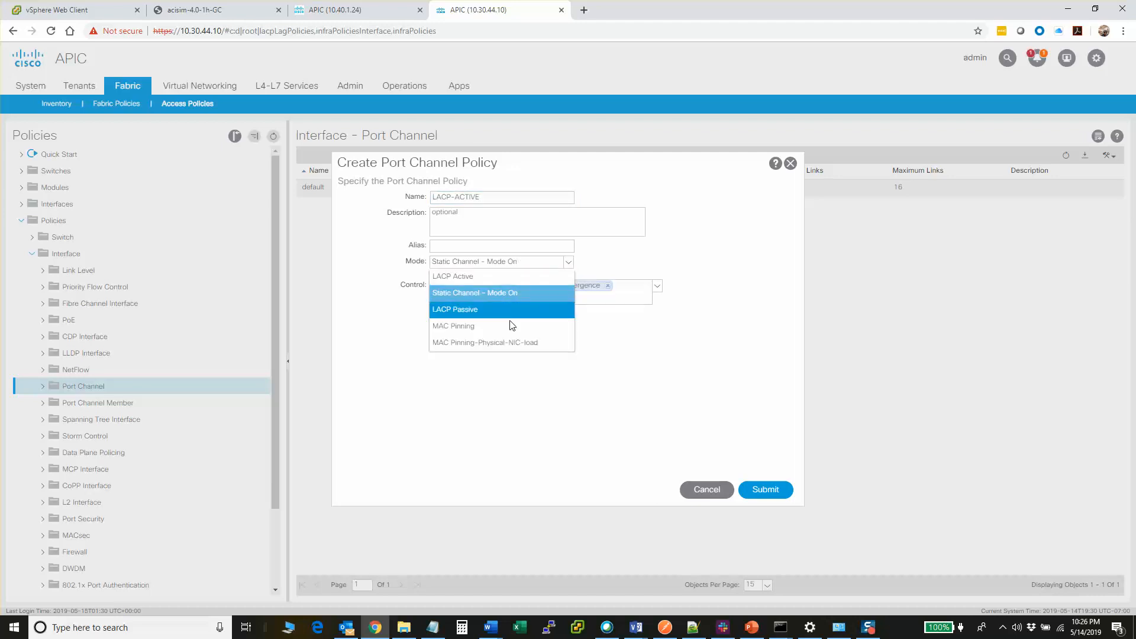
click(512, 275)
click(765, 489)
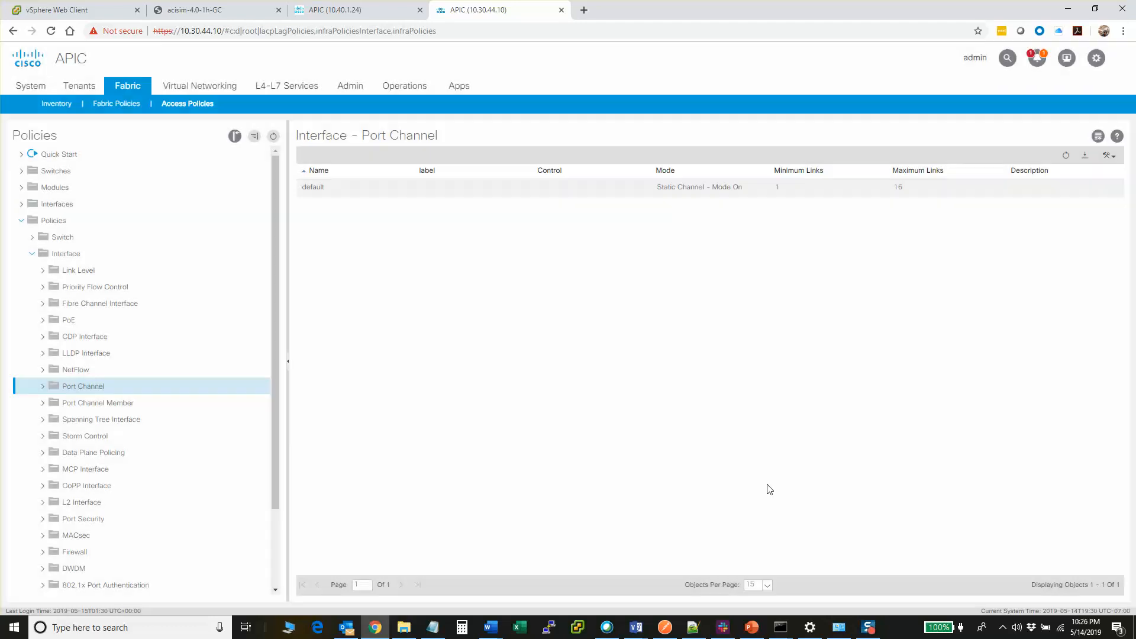
- Create a port channel policy named STATIC-ON that keeps the mode Static Channel - Mode On
right_click(174, 389)
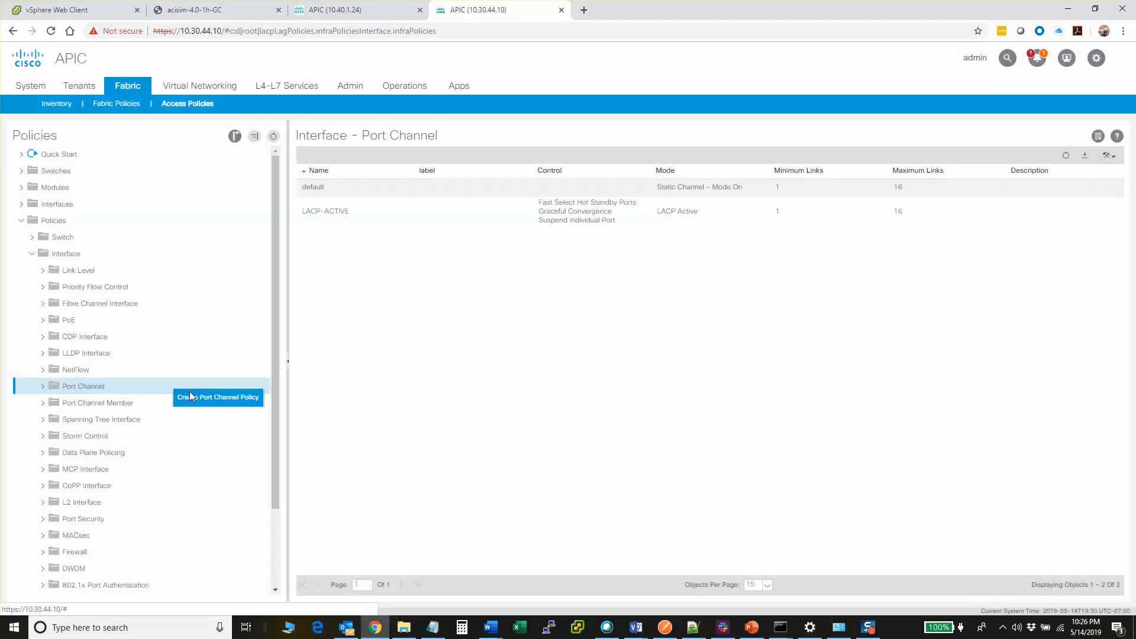
click(189, 396)
text(STATIC-ON)
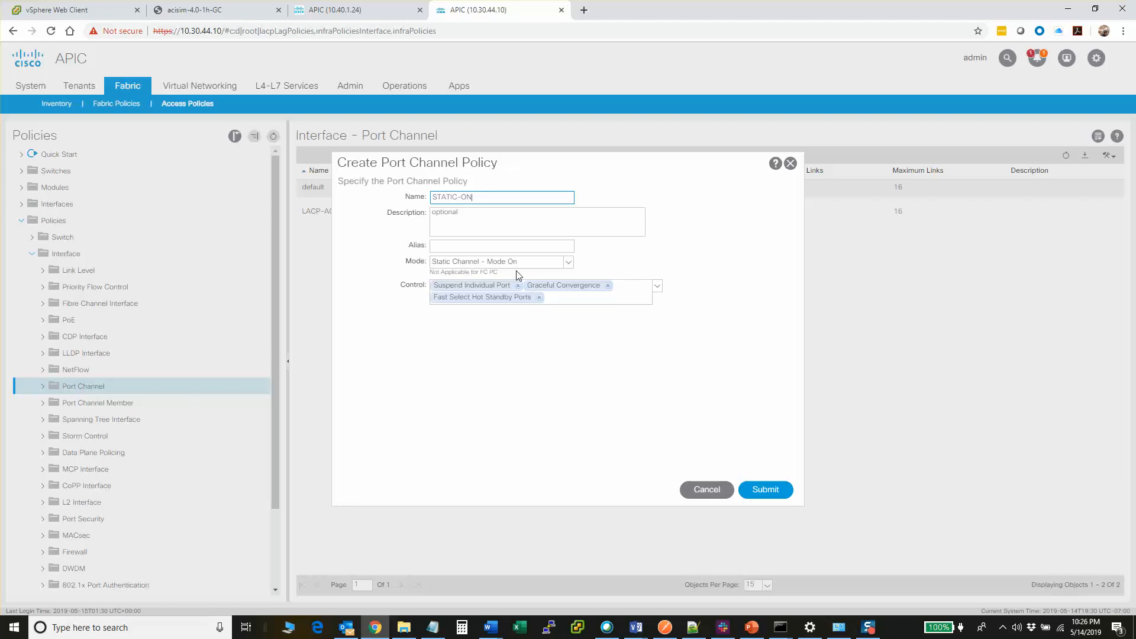
click(761, 490)
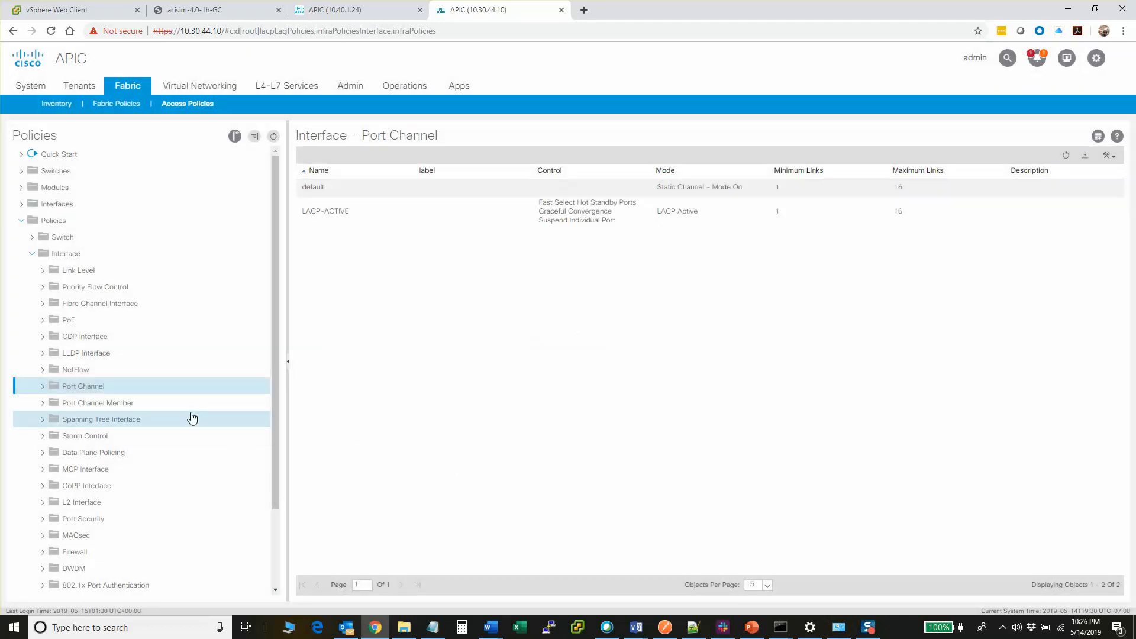
- Create a port channel policy named MAC-PINNING with the mode set to MAC Pinning
right_click(212, 392)
click(226, 393)
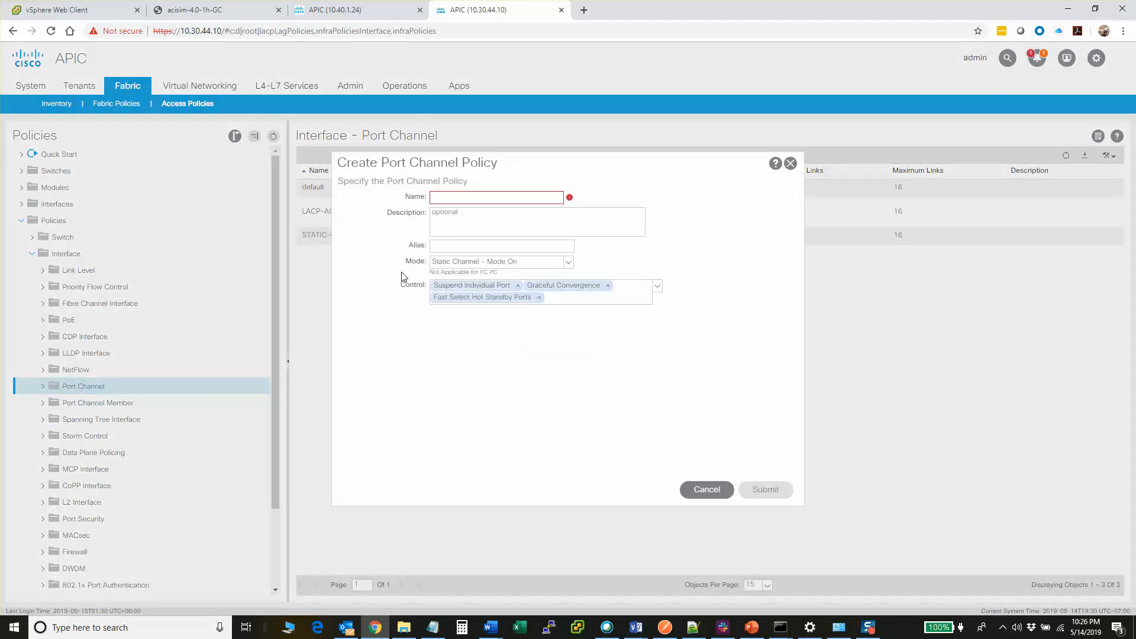
text(MAC-P)
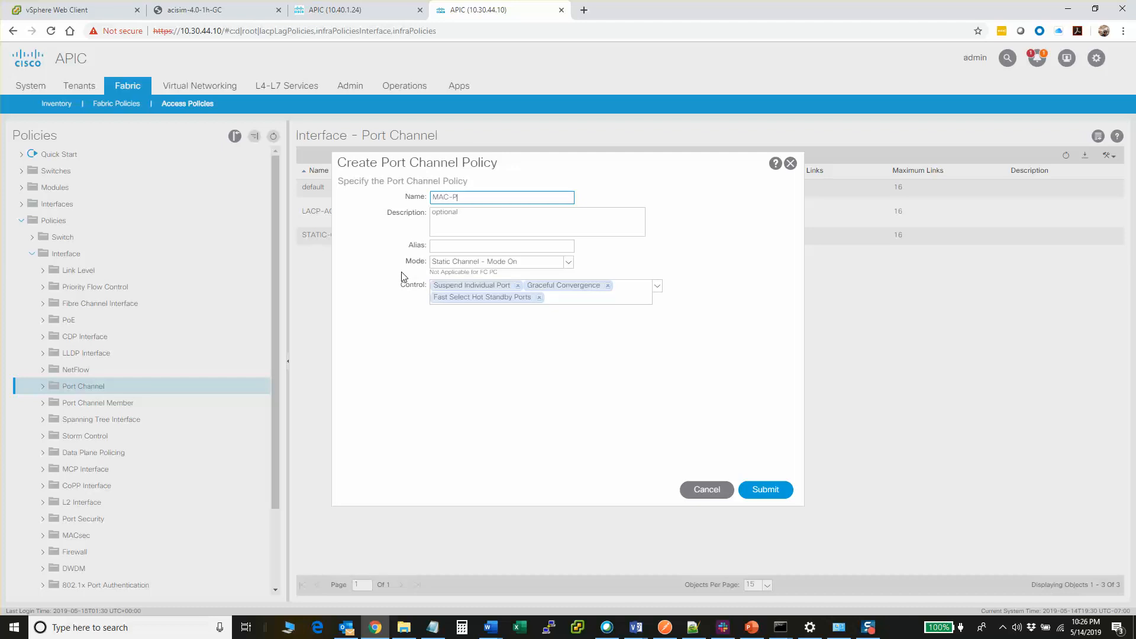
click(563, 265)
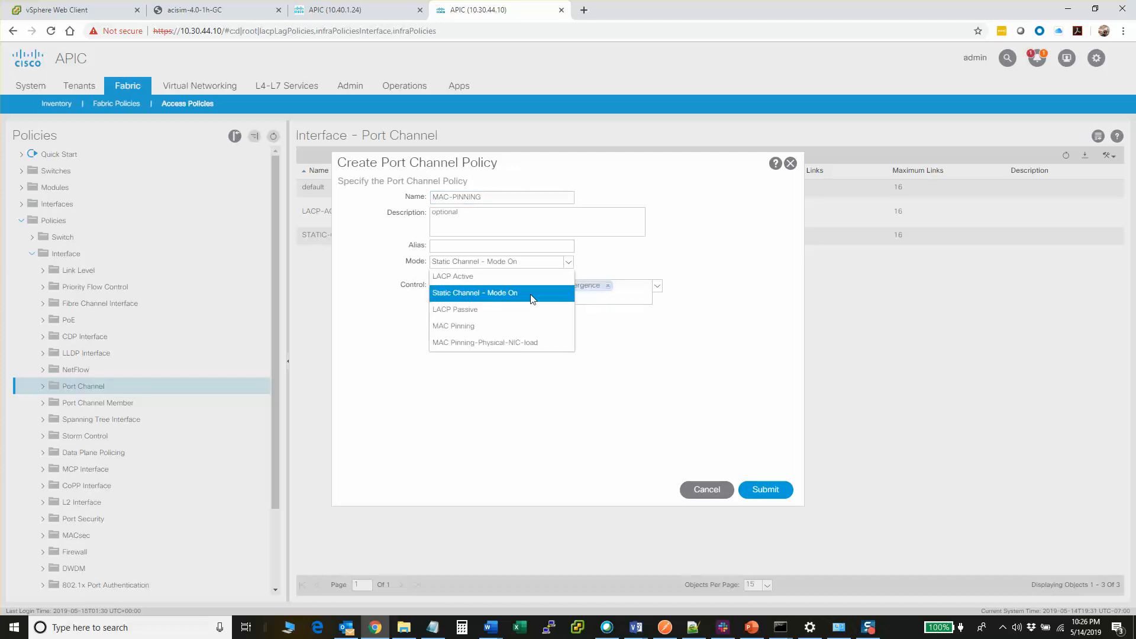
click(522, 325)
click(764, 491)
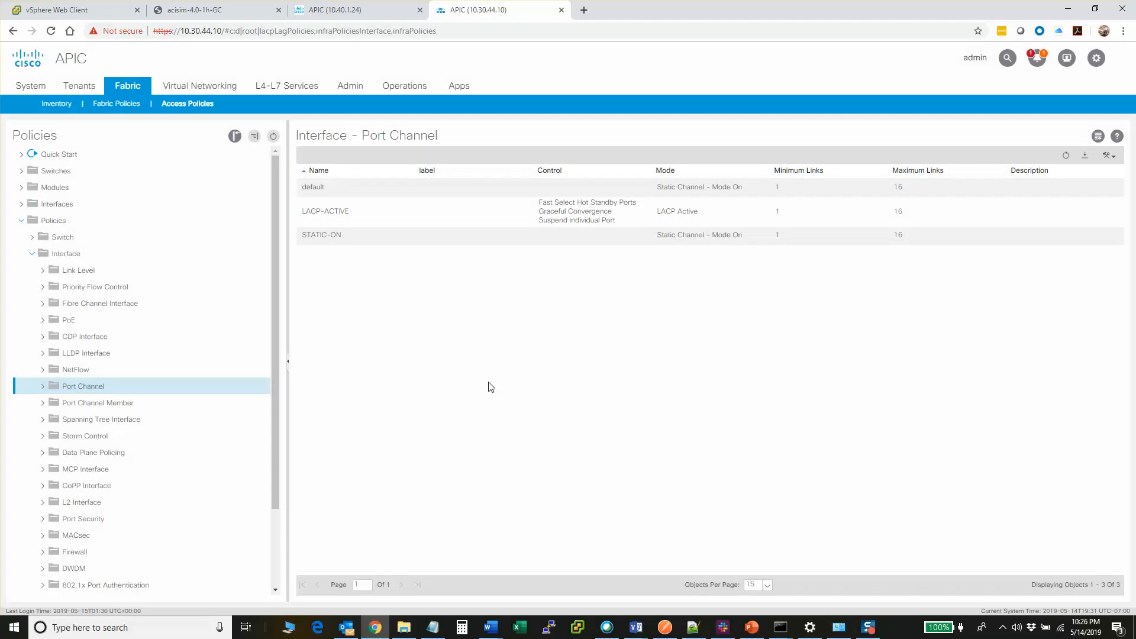
- Open the Leaf Access Port policy groups of the leaf interfaces
click(33, 254)
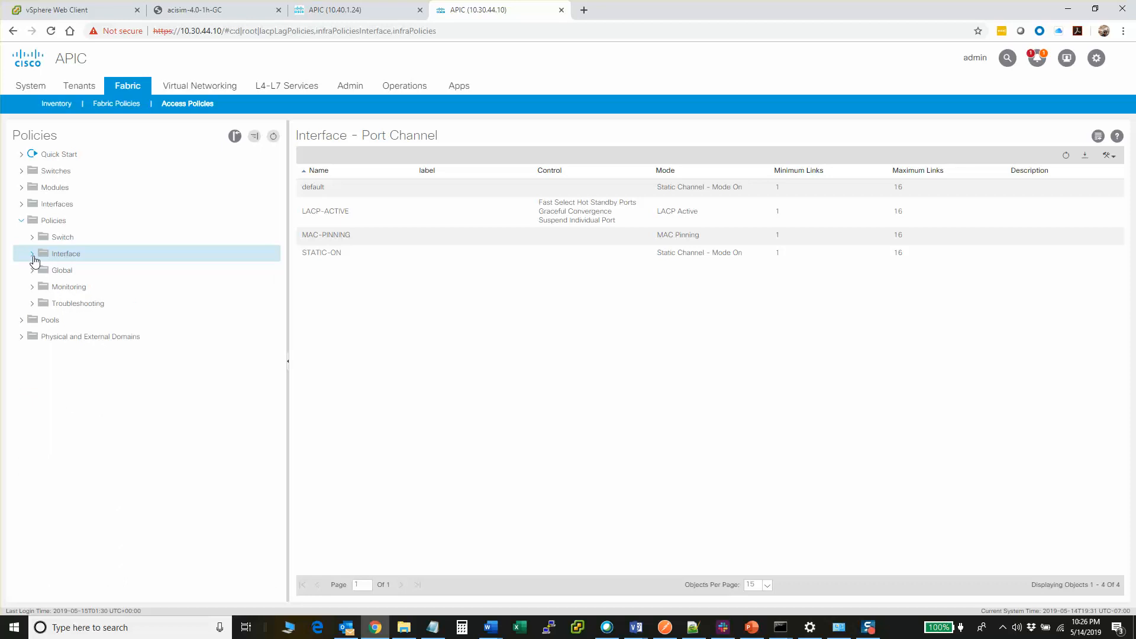
click(21, 220)
click(22, 206)
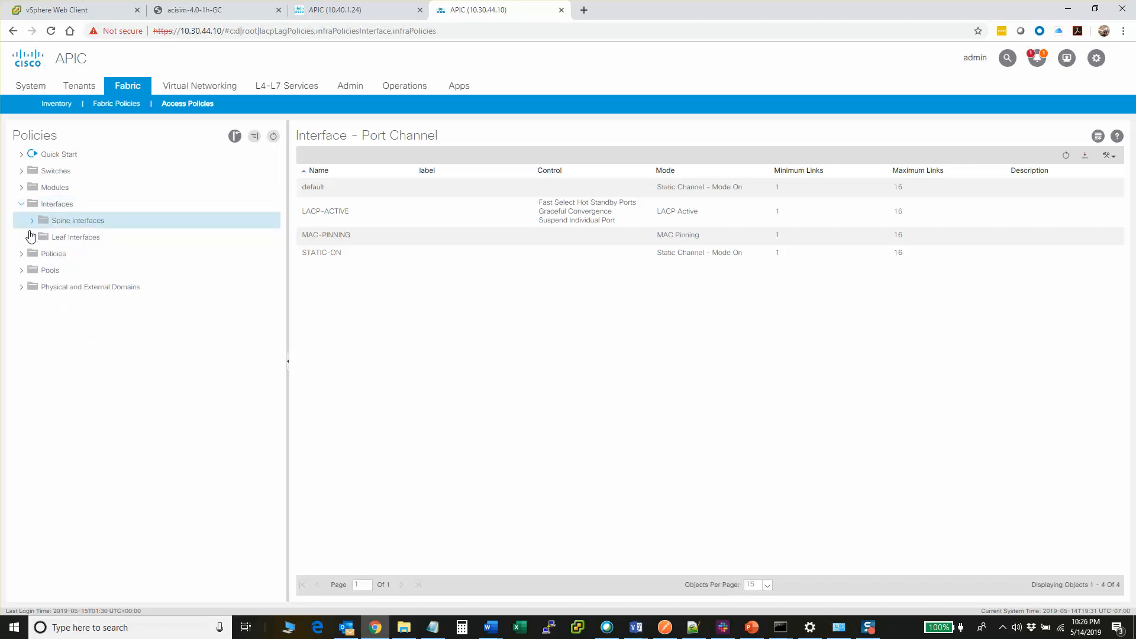
click(33, 237)
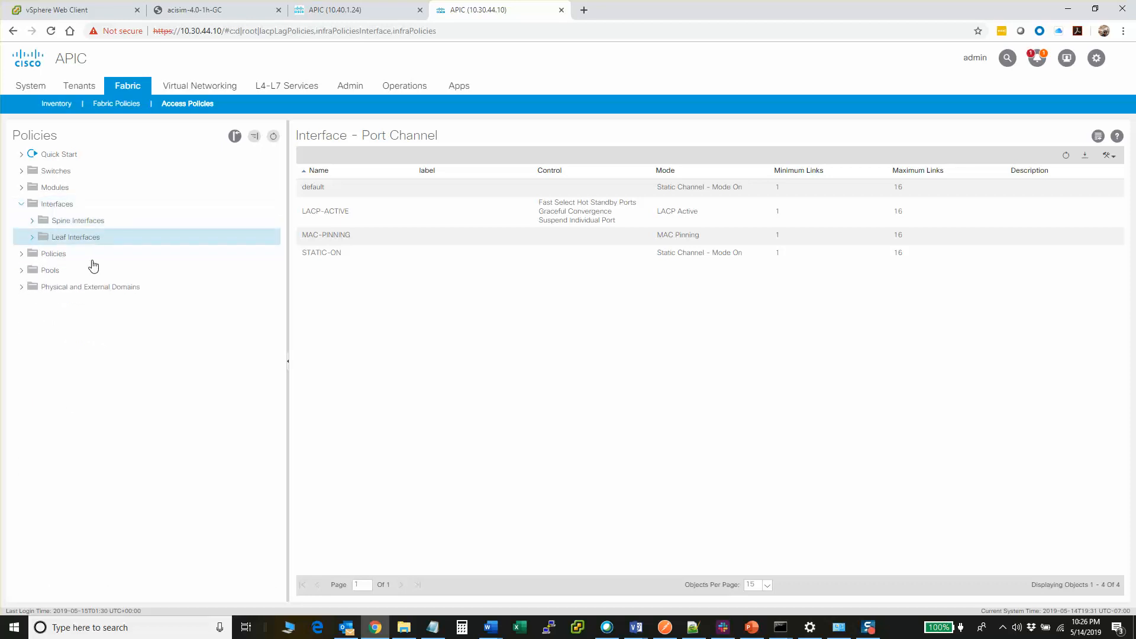
click(44, 272)
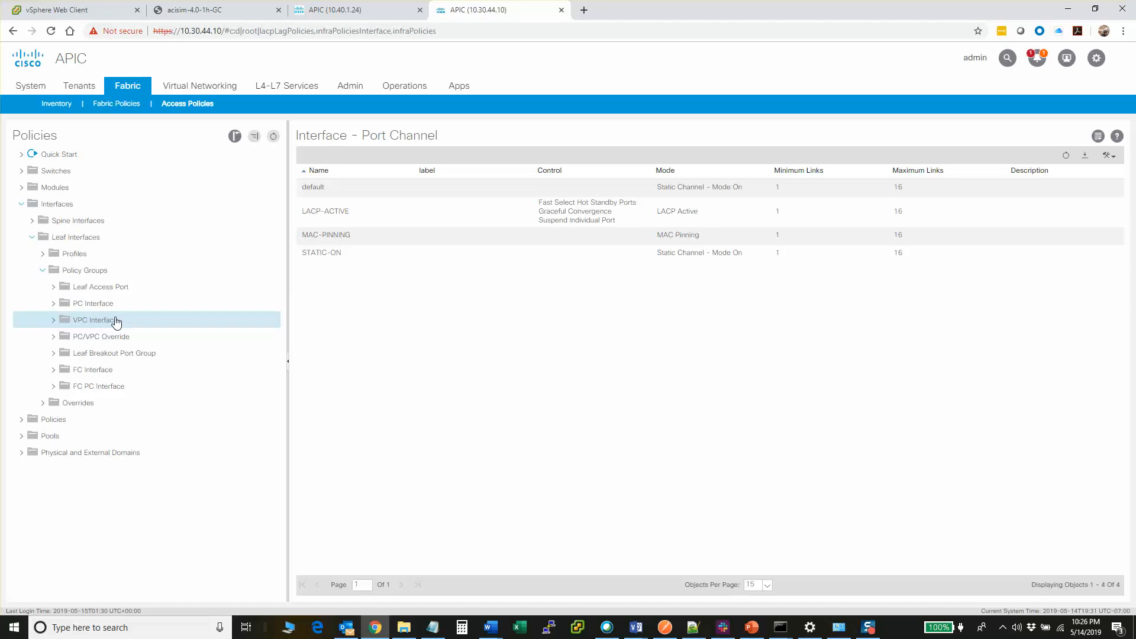
click(121, 291)
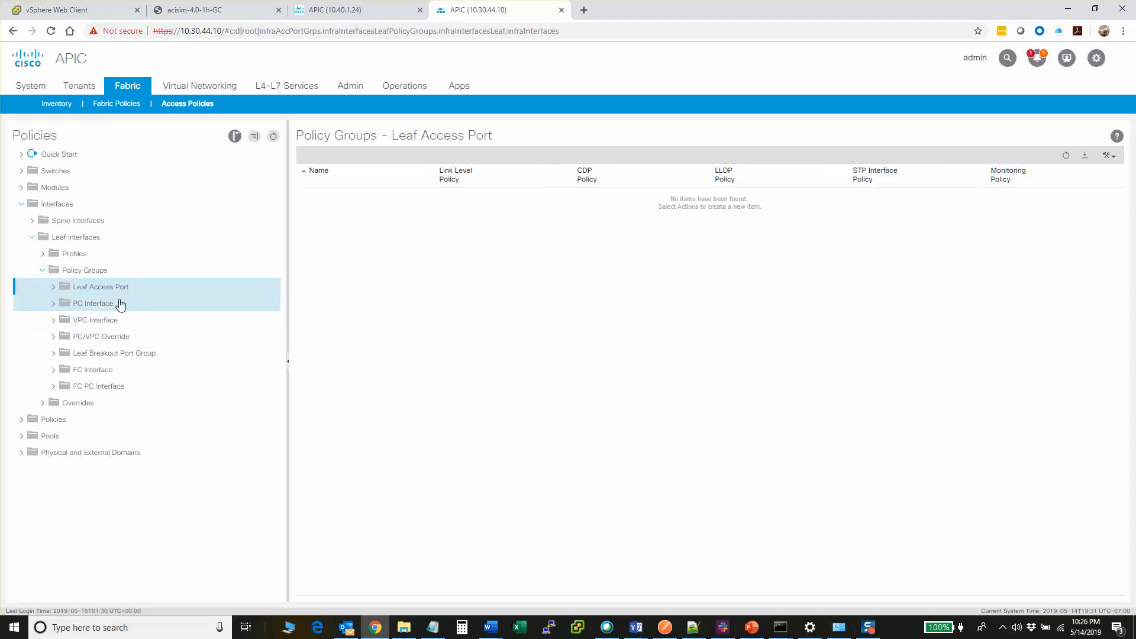
- Start a leaf access port policy group named ACCESS-PORT with link level policy AUTO, LLDP policy LLDP-OFF and CDP policy CDP-ON
right_click(126, 294)
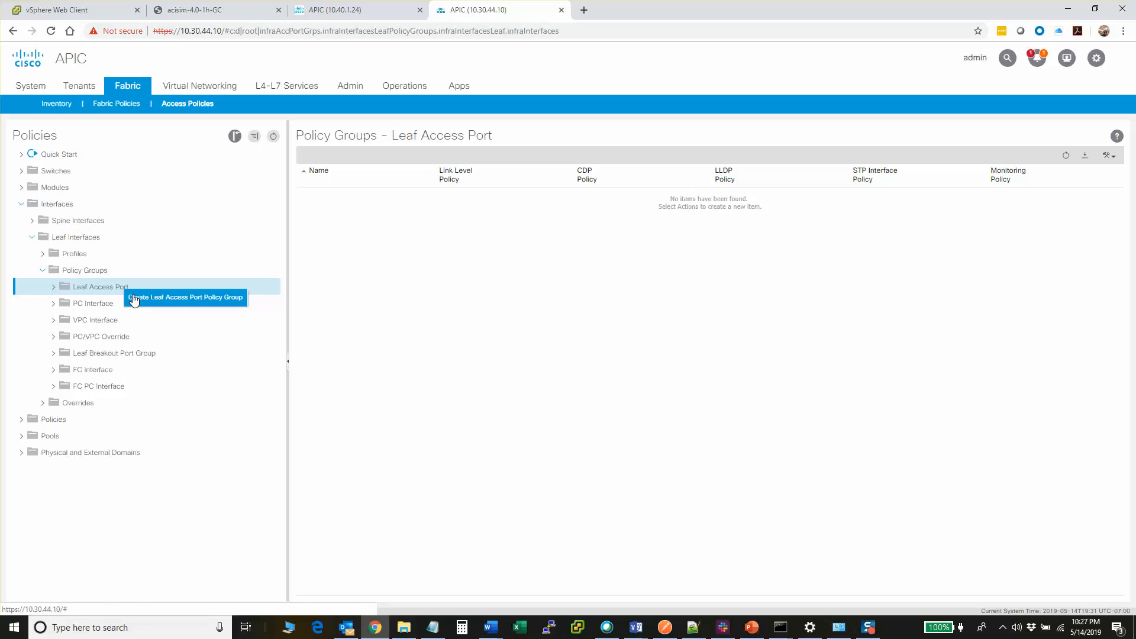
click(223, 314)
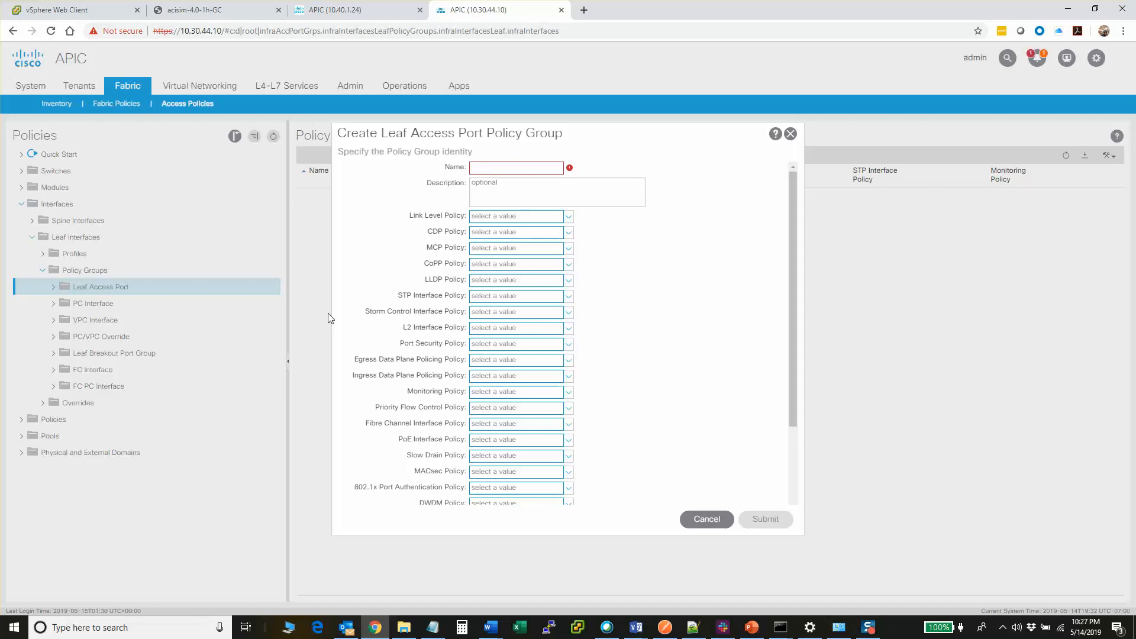
text(CCESS-PORT)
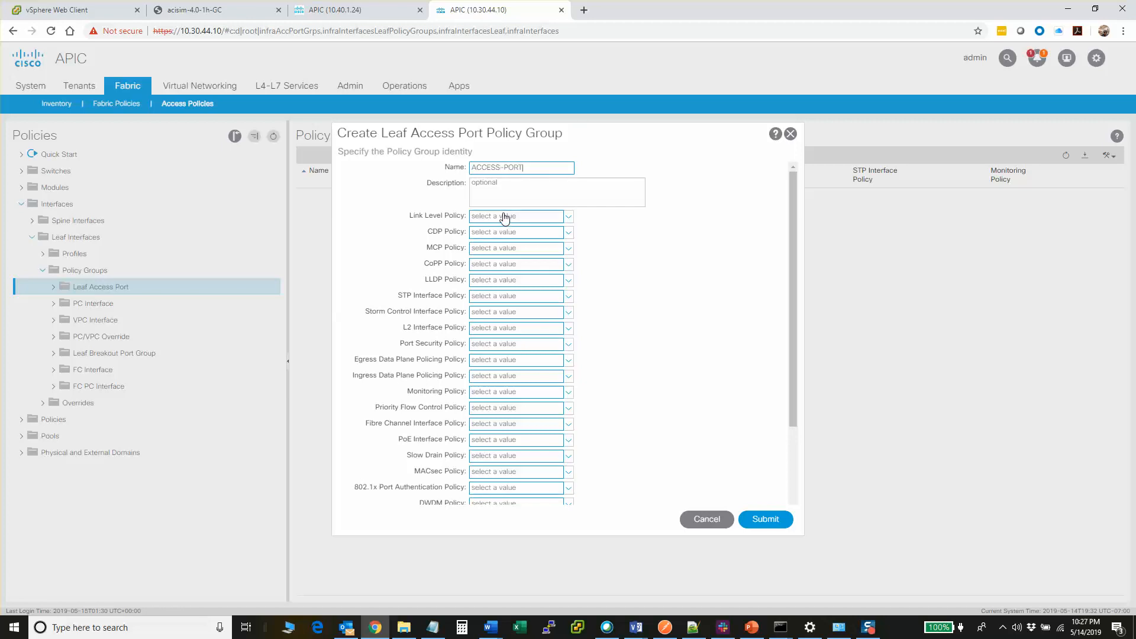
click(503, 216)
click(501, 235)
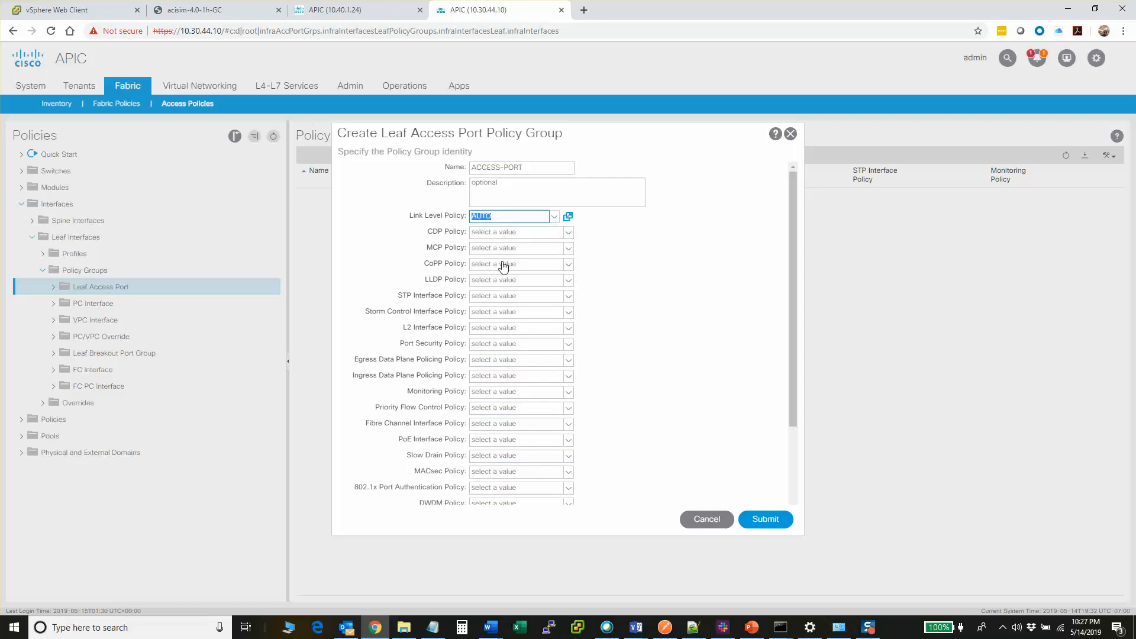
click(502, 284)
click(503, 295)
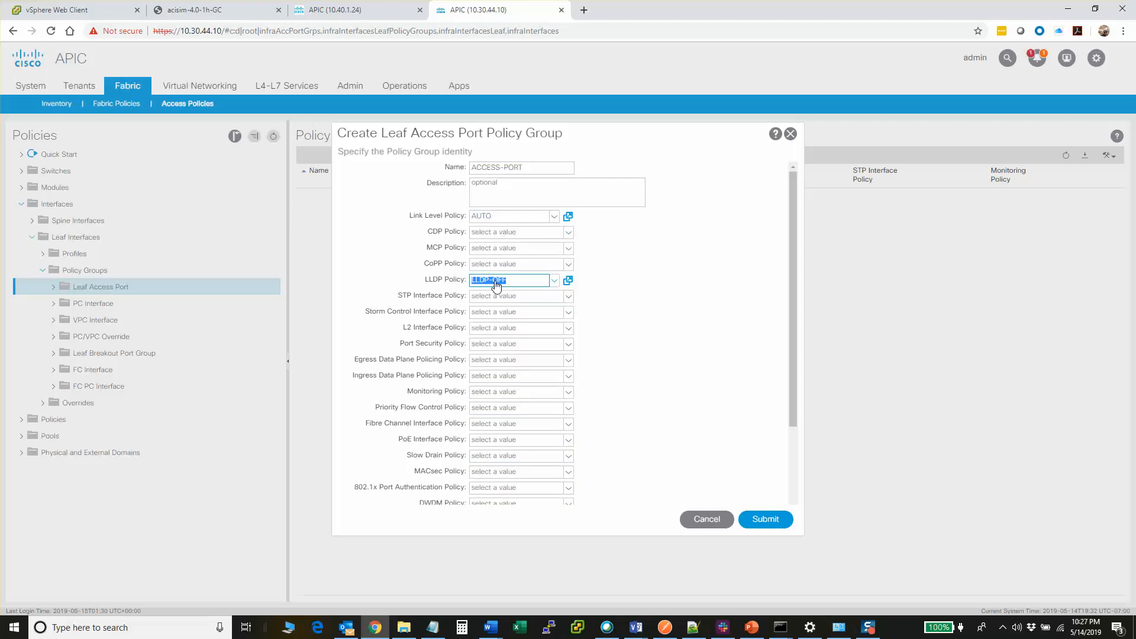
click(503, 234)
click(504, 274)
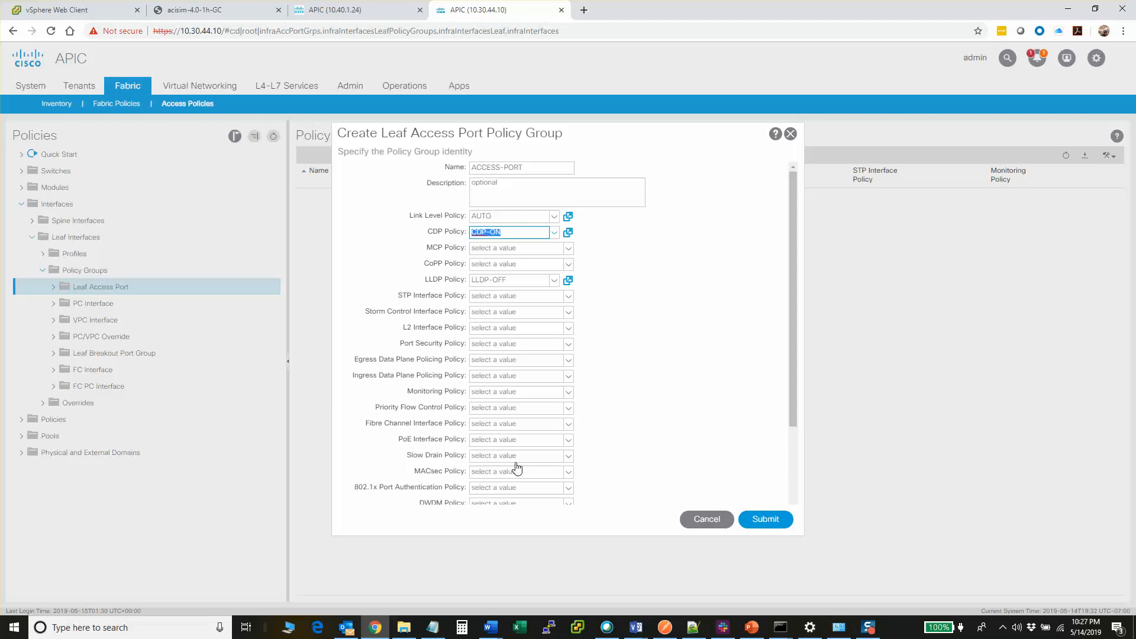
- Attach the LUMOS-AEP entity profile to the ACCESS-PORT policy group and submit the group
scroll(513, 461, down, 2)
click(523, 442)
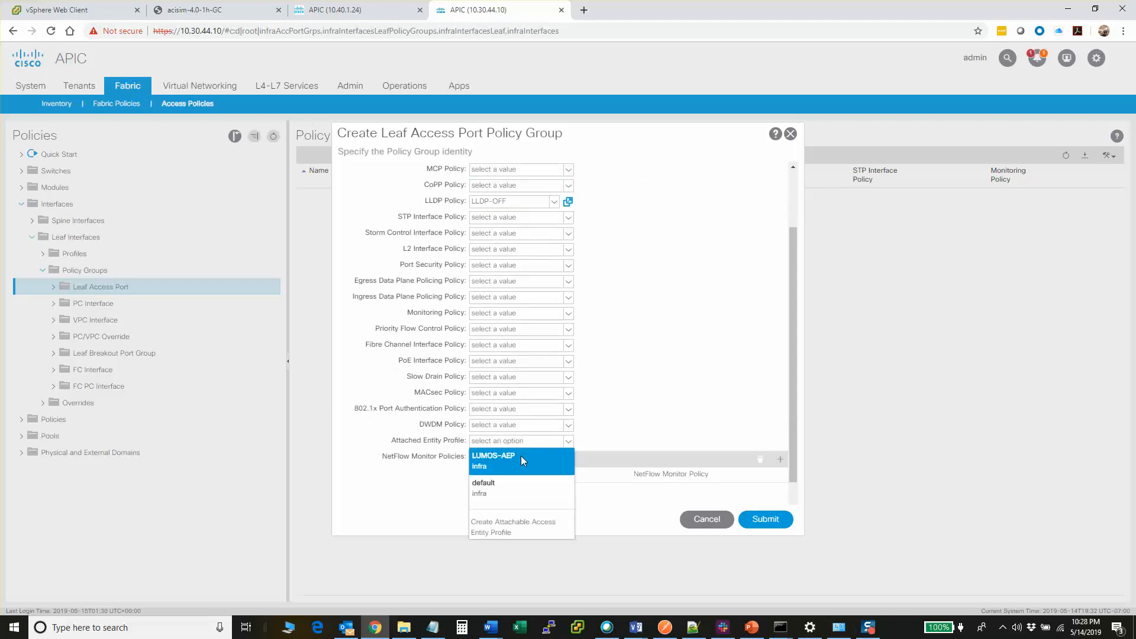
click(521, 459)
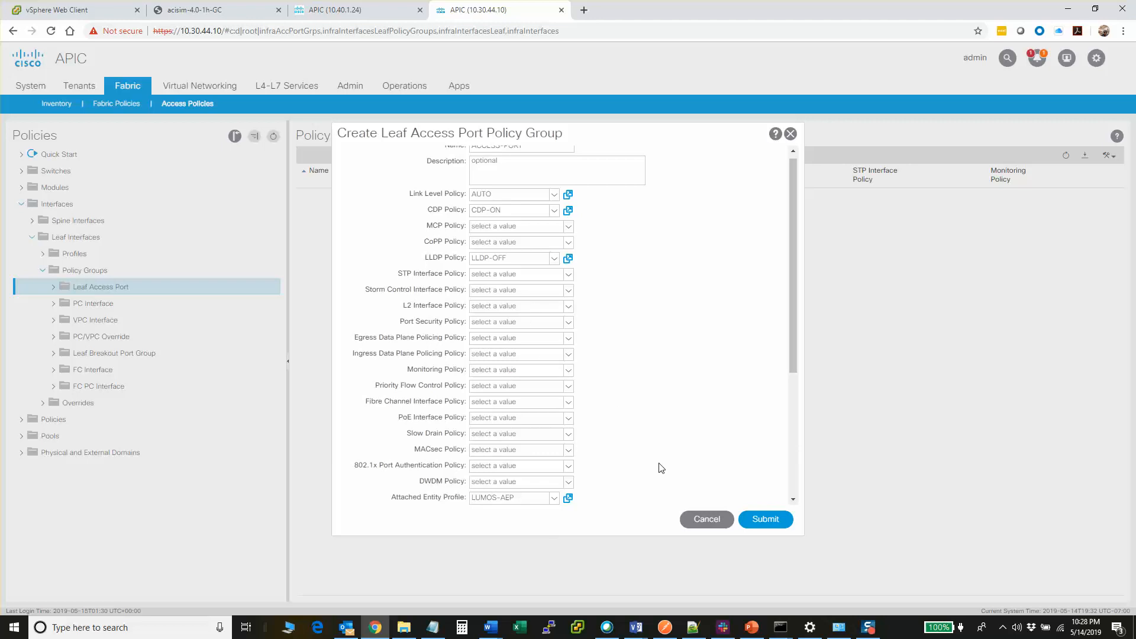
click(747, 521)
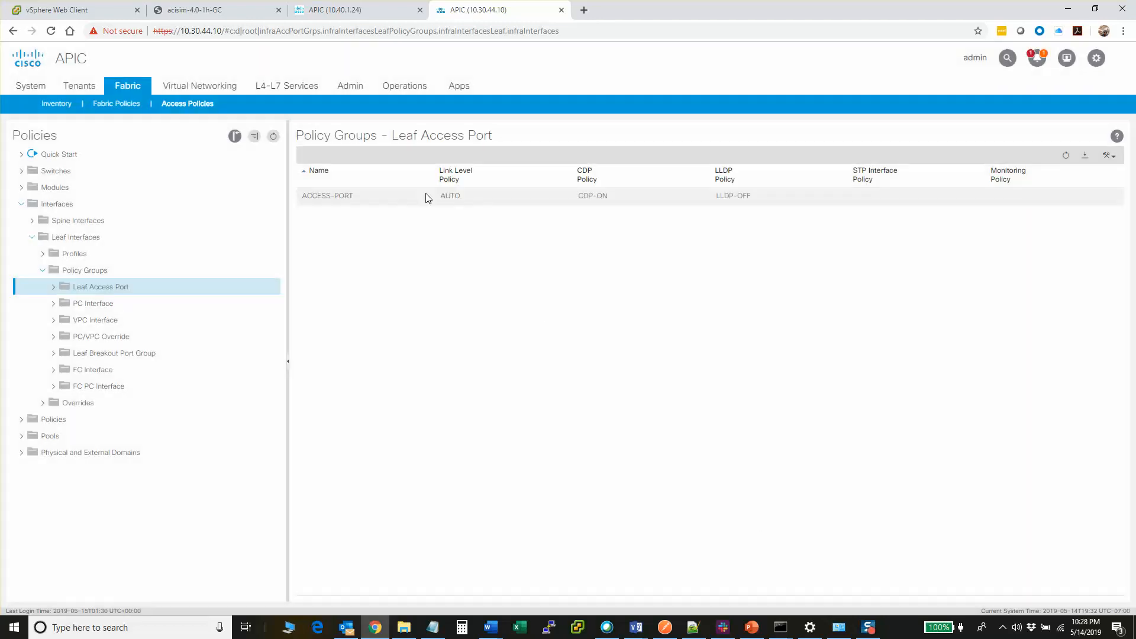
- Start another leaf access port policy group named TRUNK-PORT with the link level policy AUTO
right_click(394, 200)
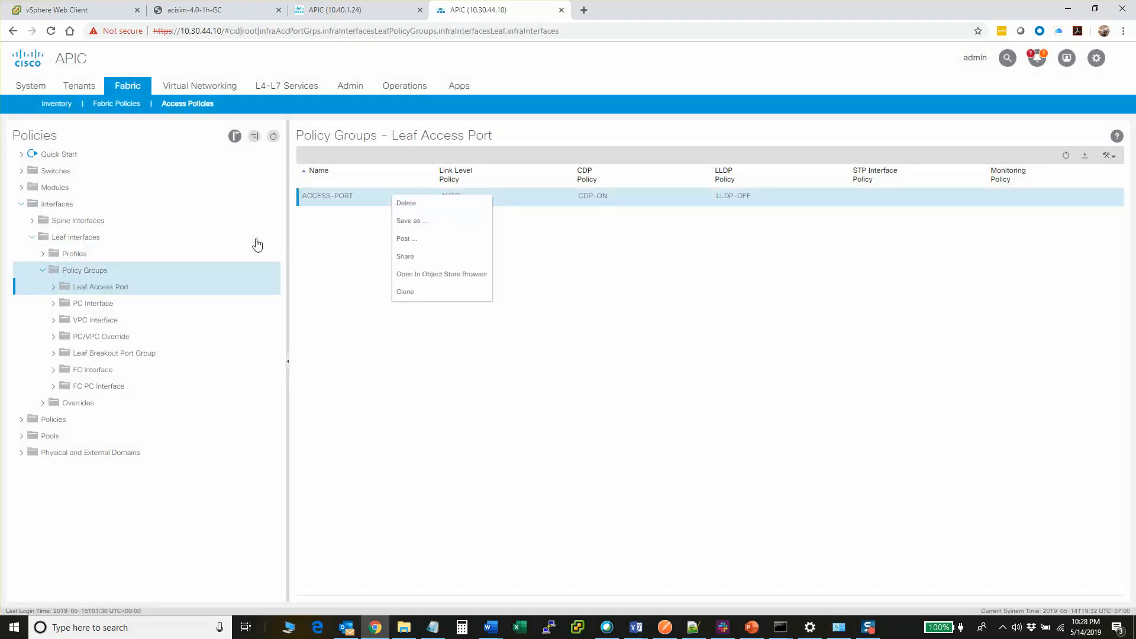
click(211, 294)
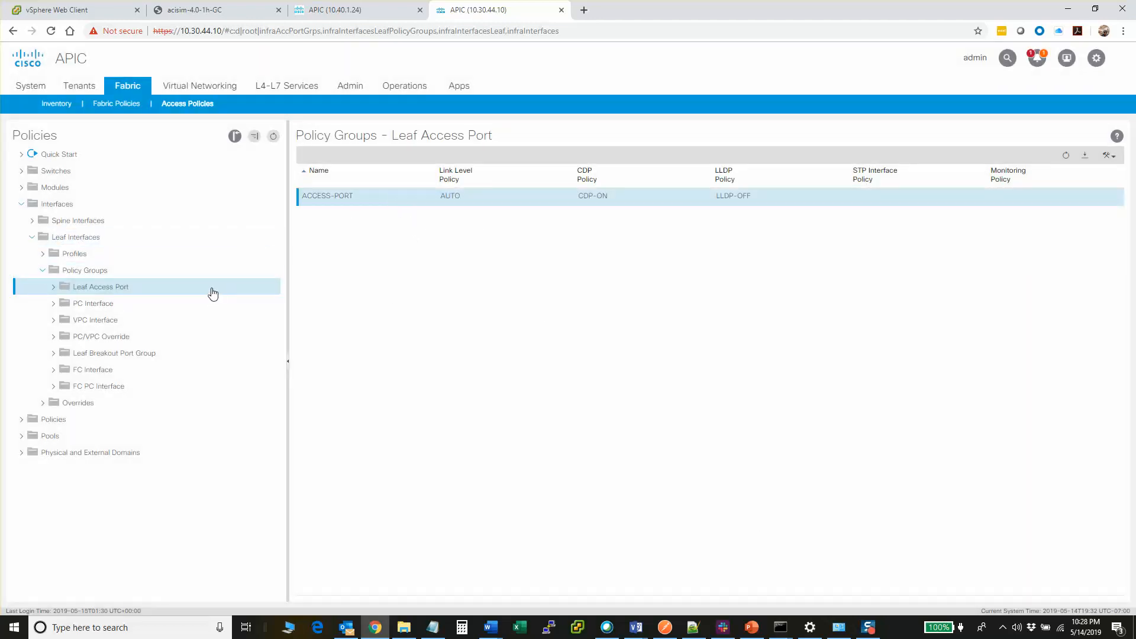
click(341, 287)
text(TRUNK)
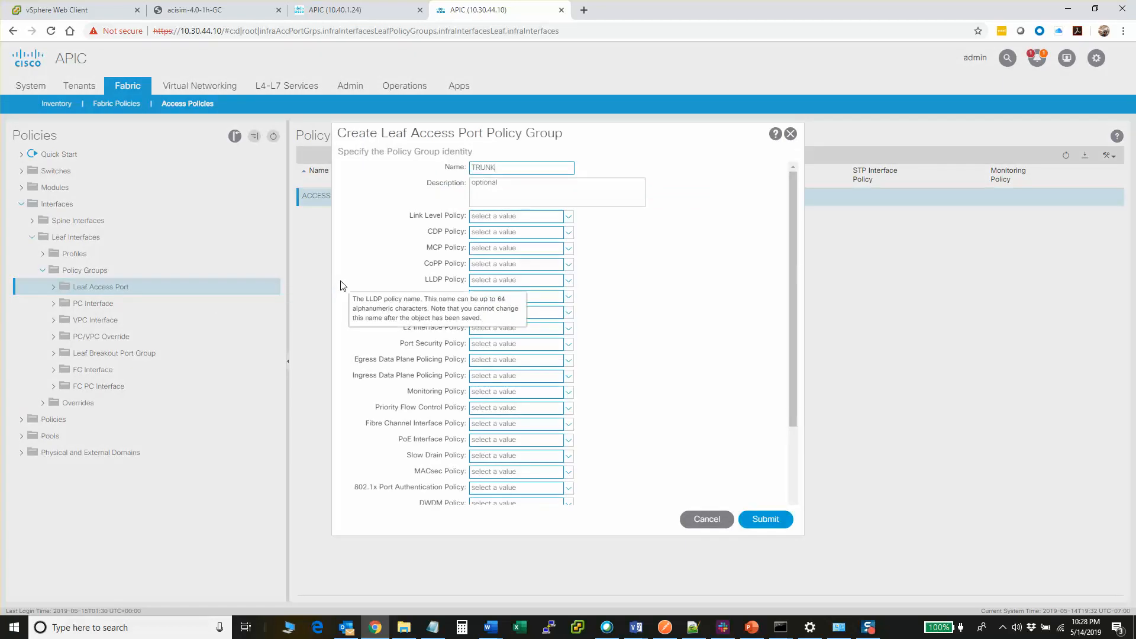
text(-PORT)
click(487, 217)
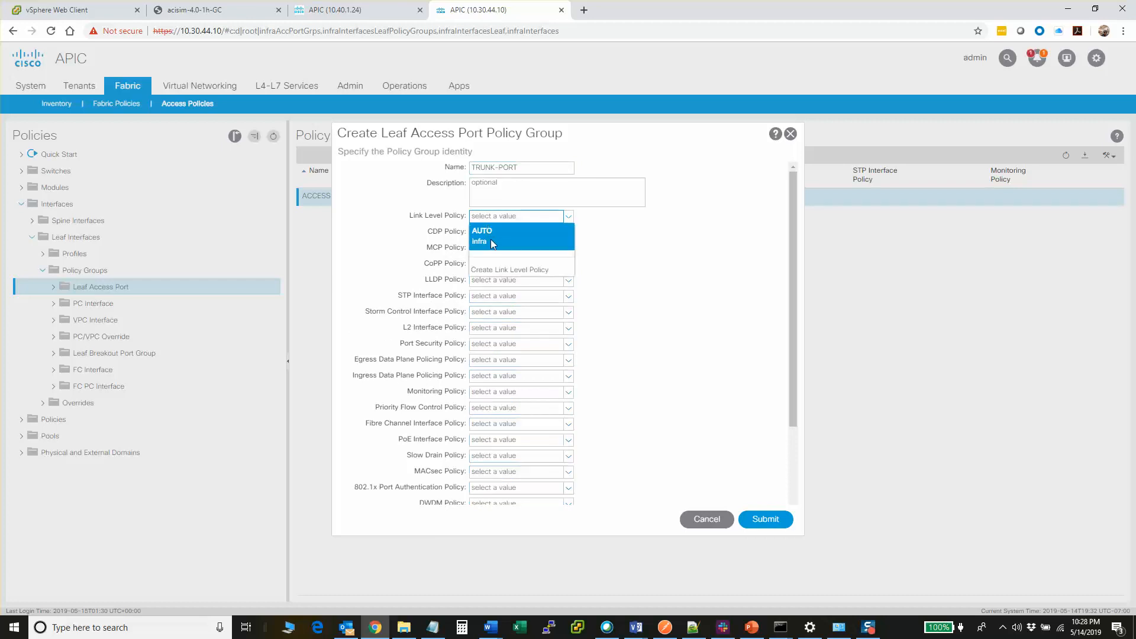
click(490, 232)
click(554, 217)
click(643, 267)
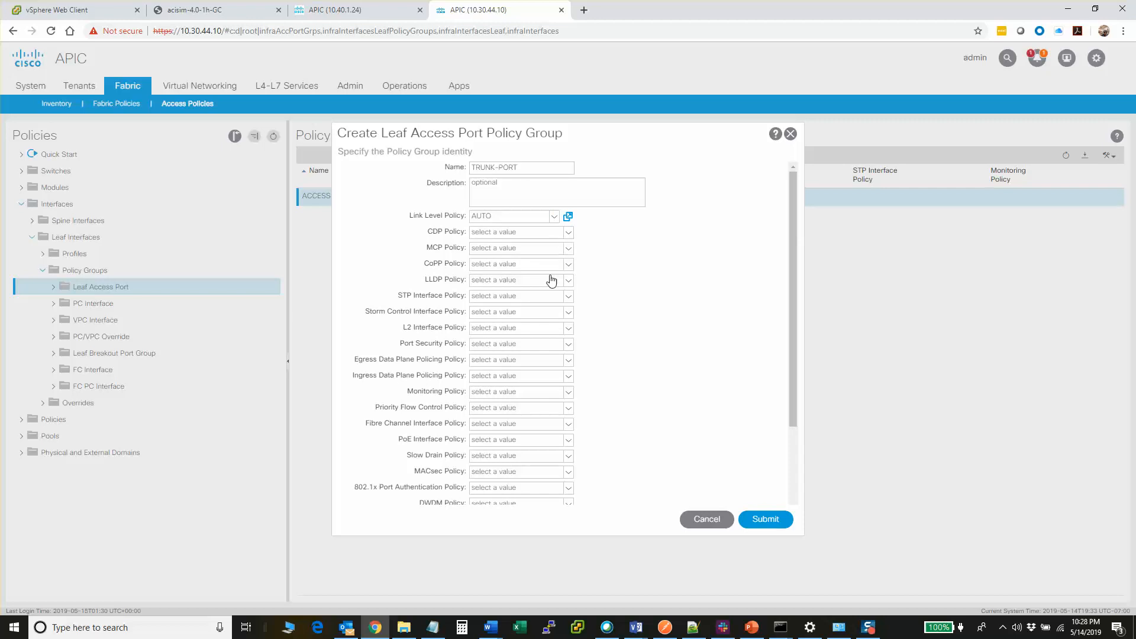
- Assign the CDP-ON and LLDP-ON policies and the attached entity profile LUMOS-AEP to the TRUNK-PORT group
click(570, 239)
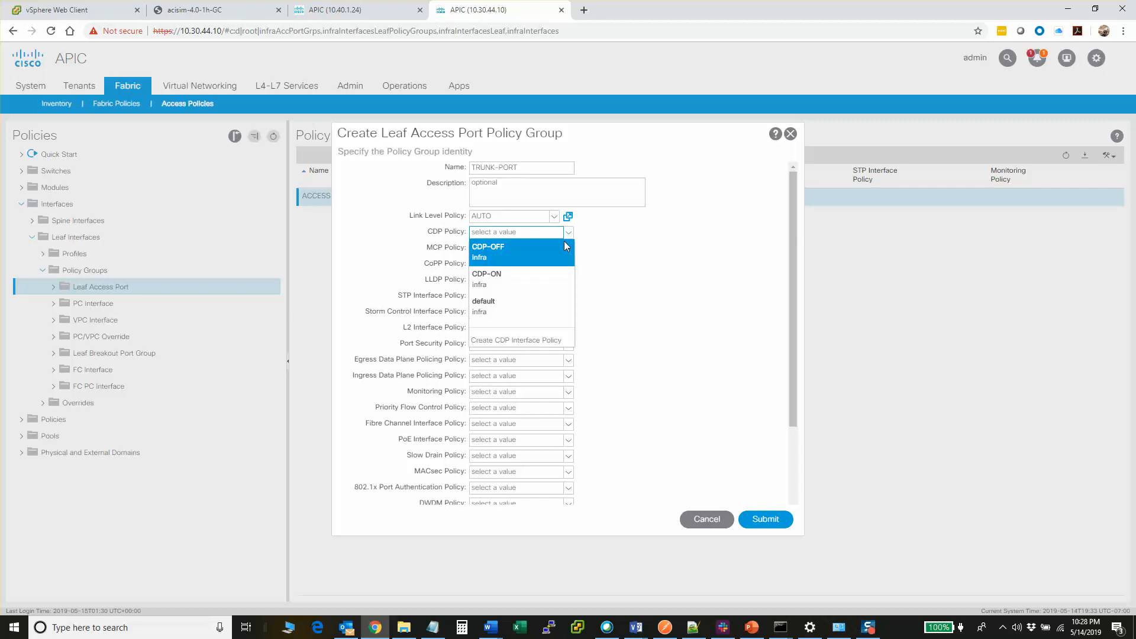
click(542, 275)
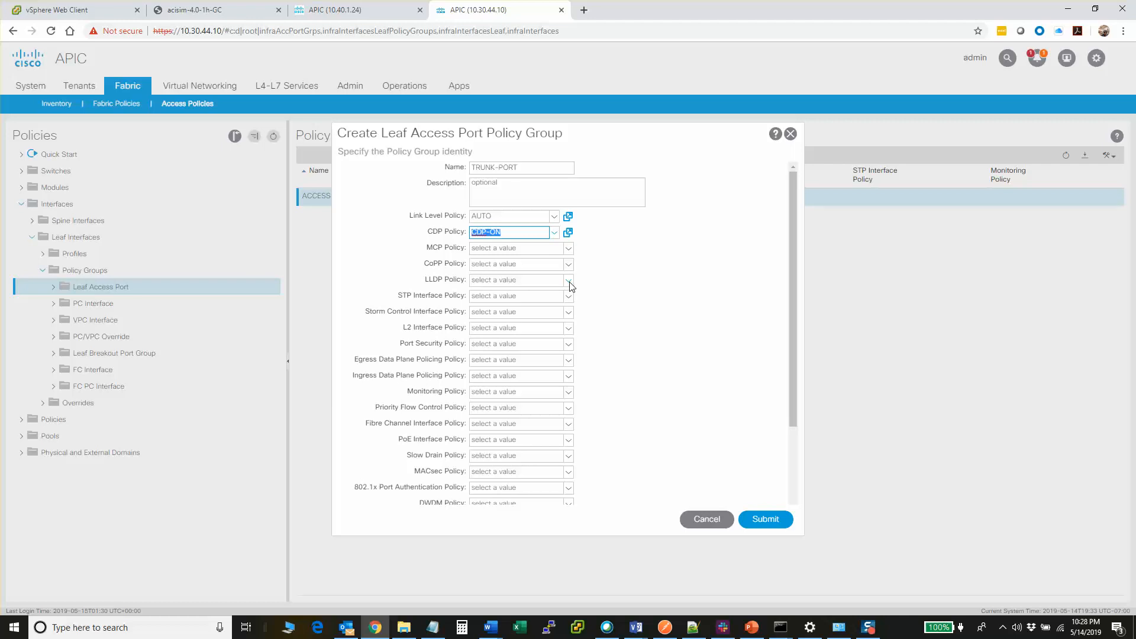
click(569, 283)
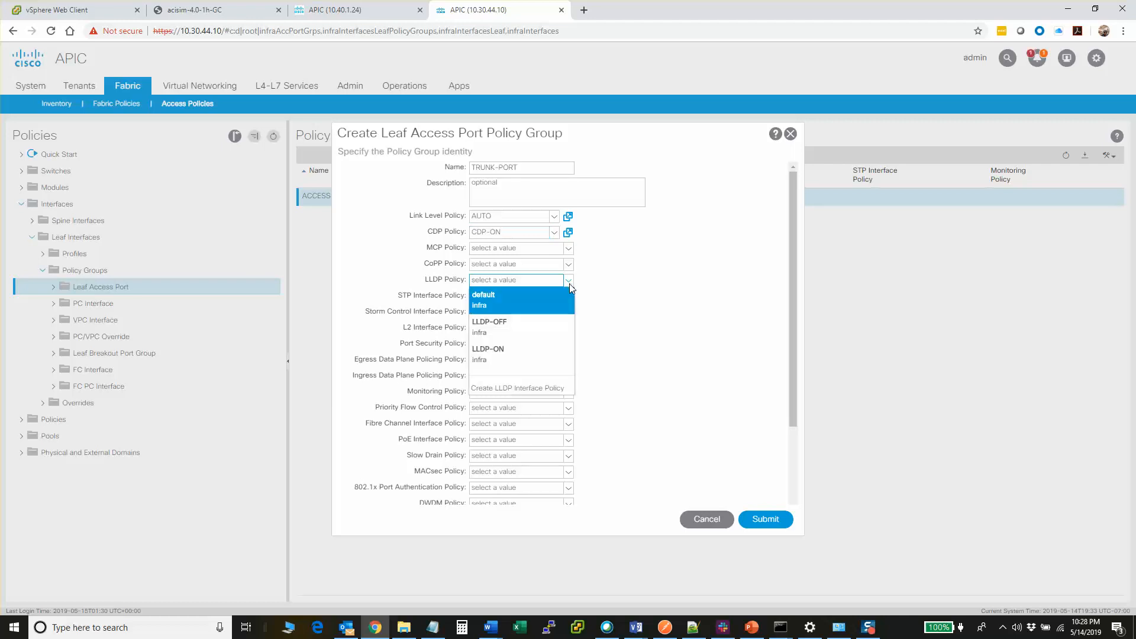
click(534, 343)
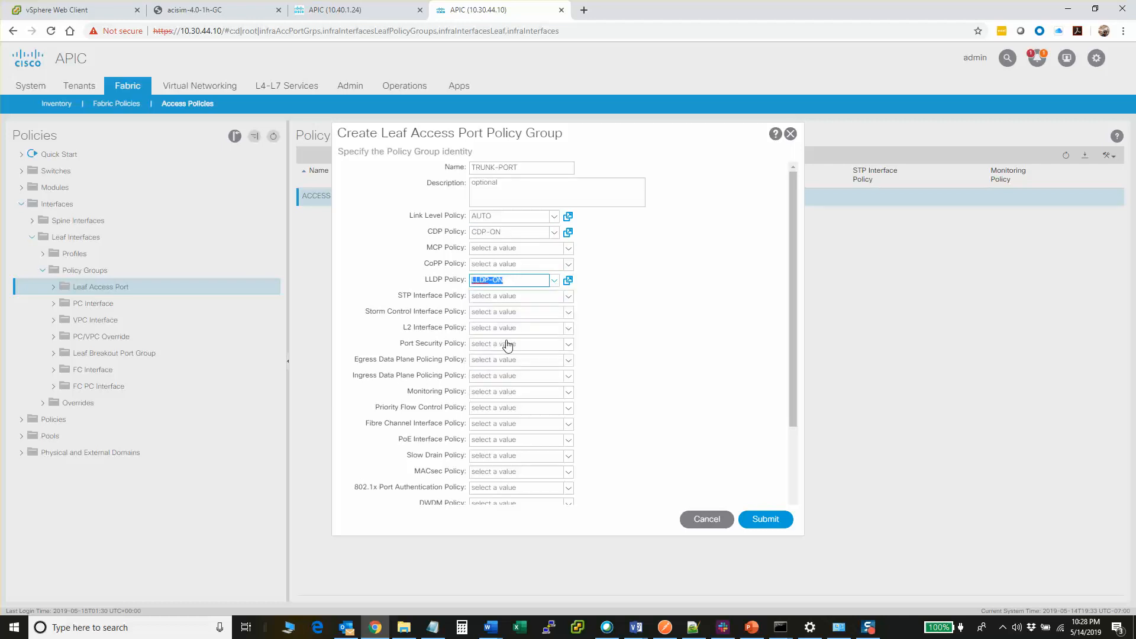
scroll(544, 384, down, 1)
scroll(545, 402, down, 1)
click(543, 443)
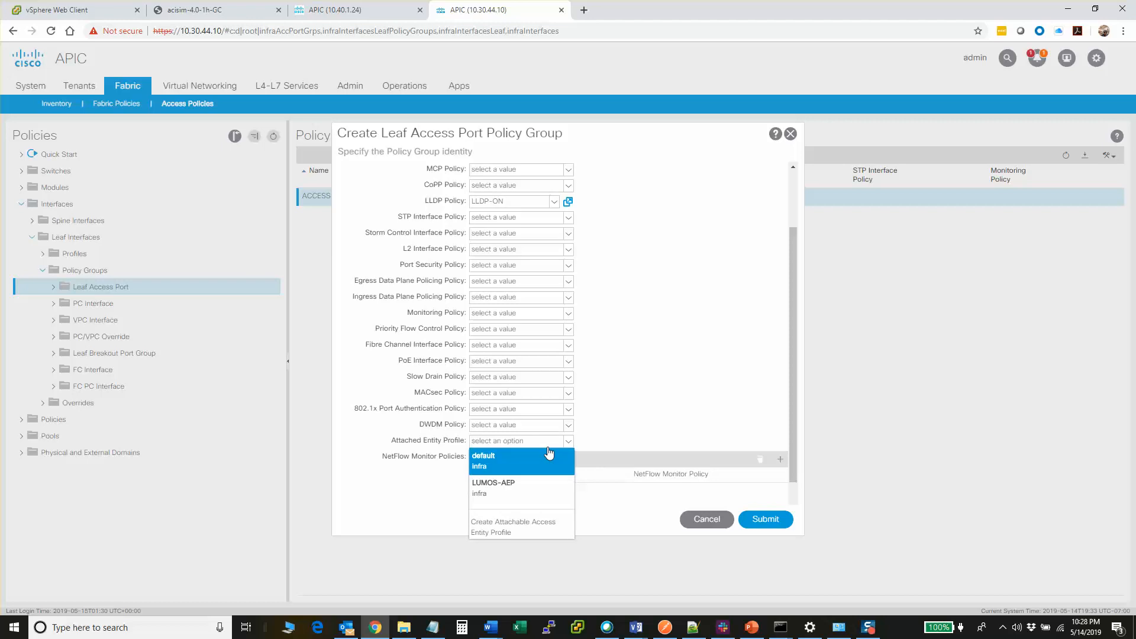
click(528, 485)
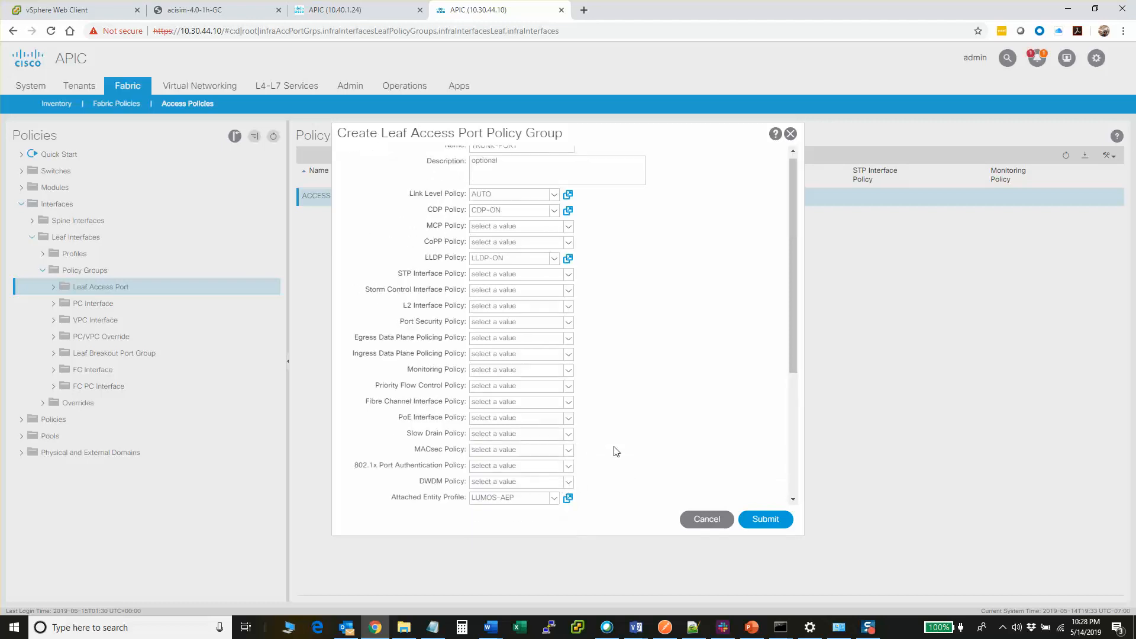
- Create a link level policy named 10GB from the TRUNK-PORT group's form, with auto negotiation off and speed 10 Gbps
click(527, 200)
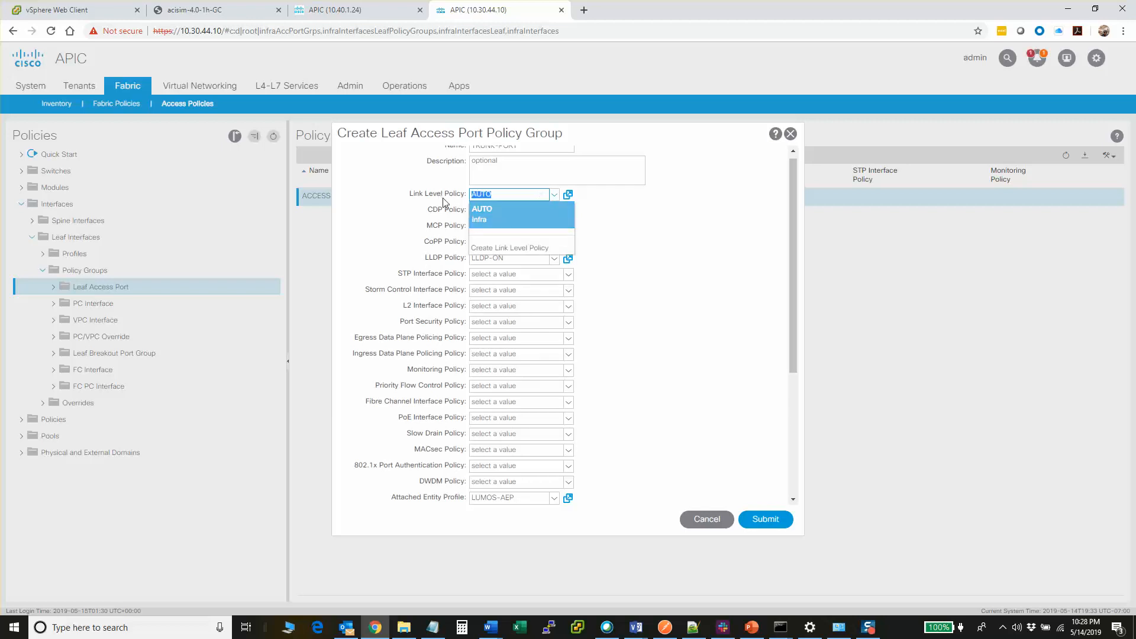
click(526, 248)
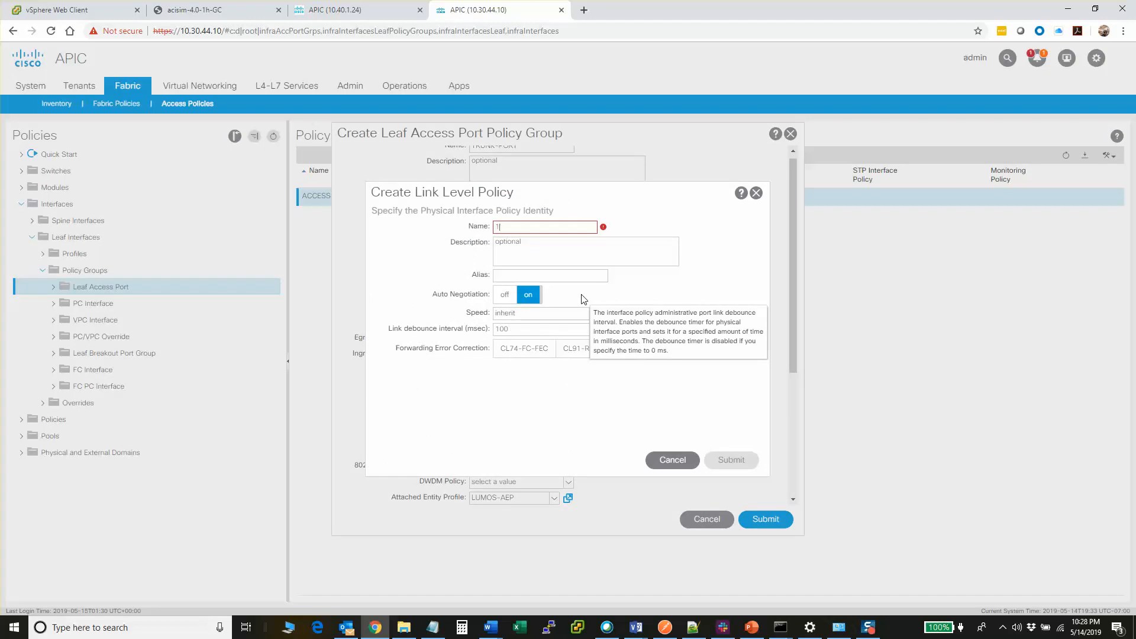
text(10GB)
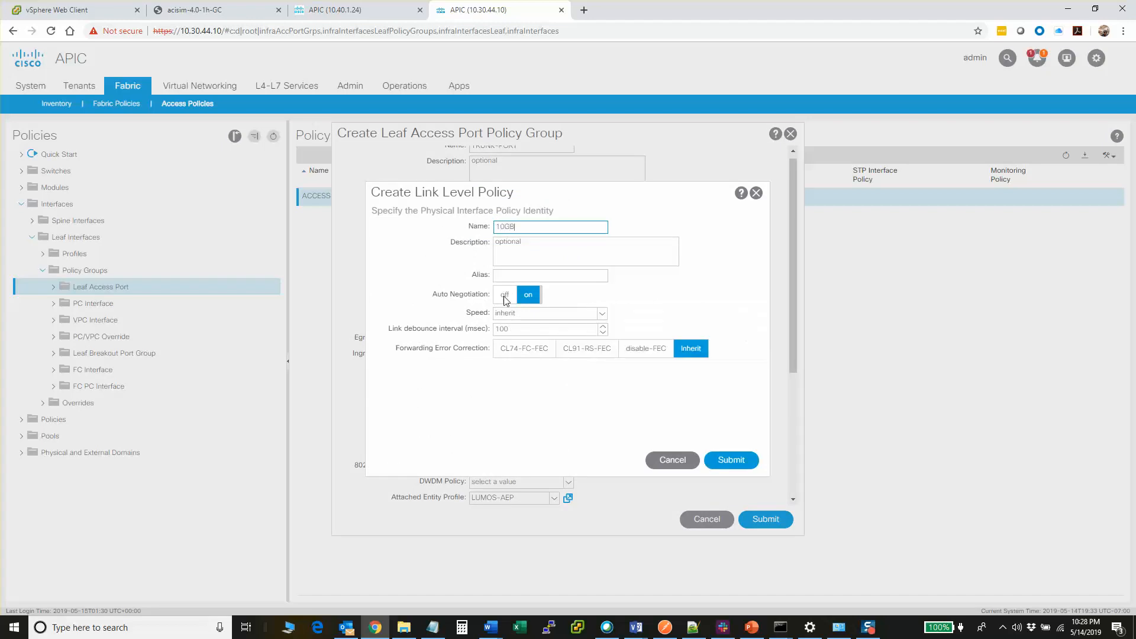
click(505, 295)
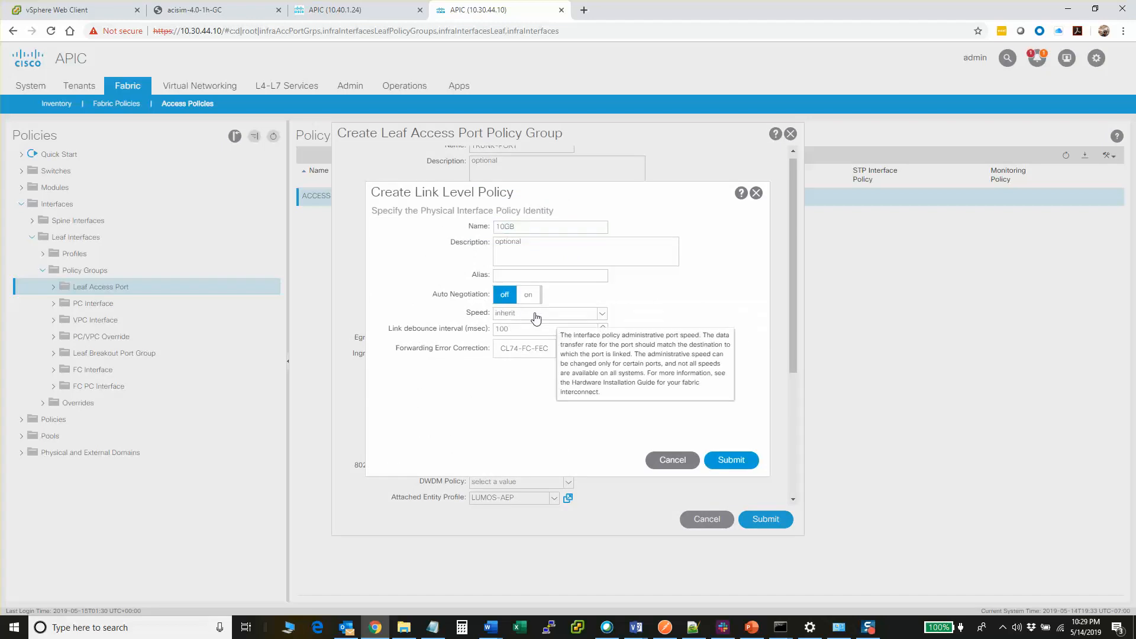
click(536, 318)
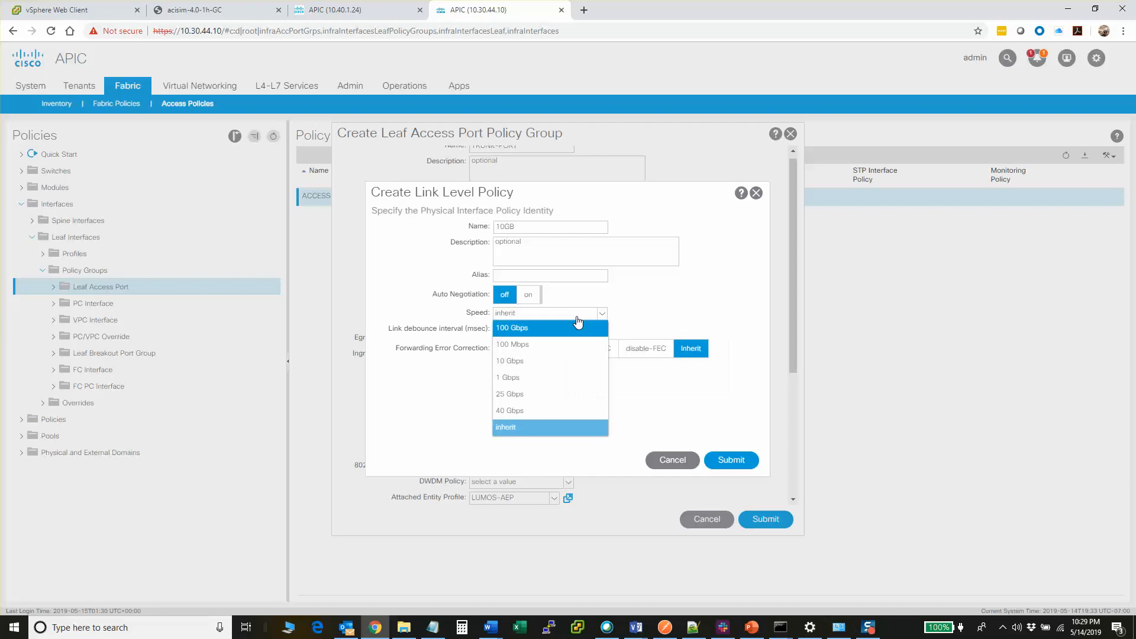
click(562, 364)
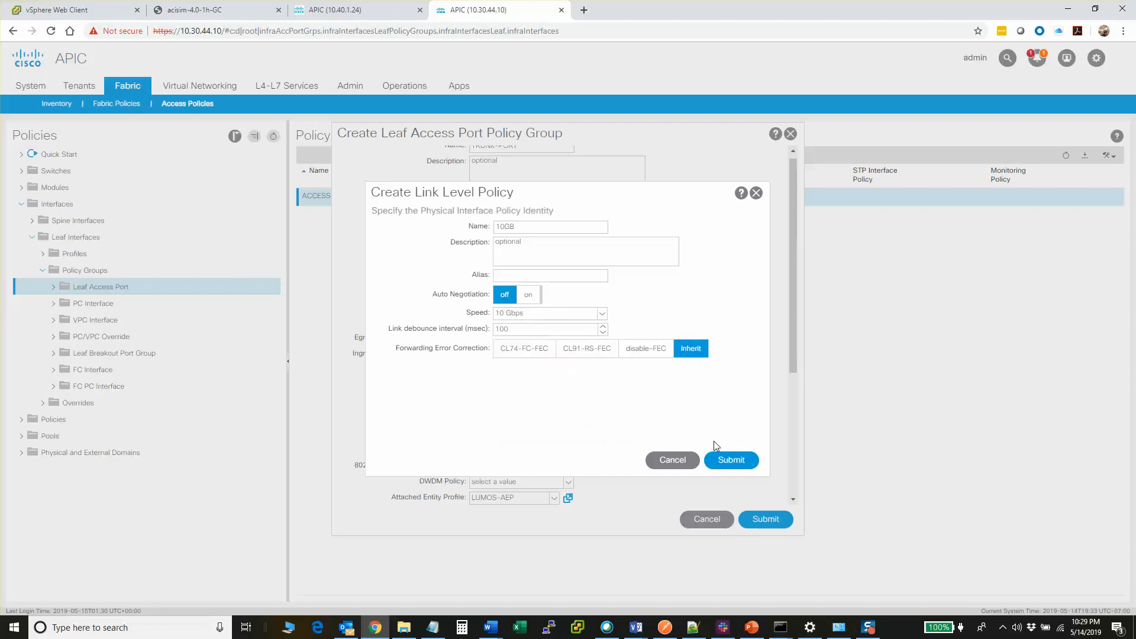
click(731, 460)
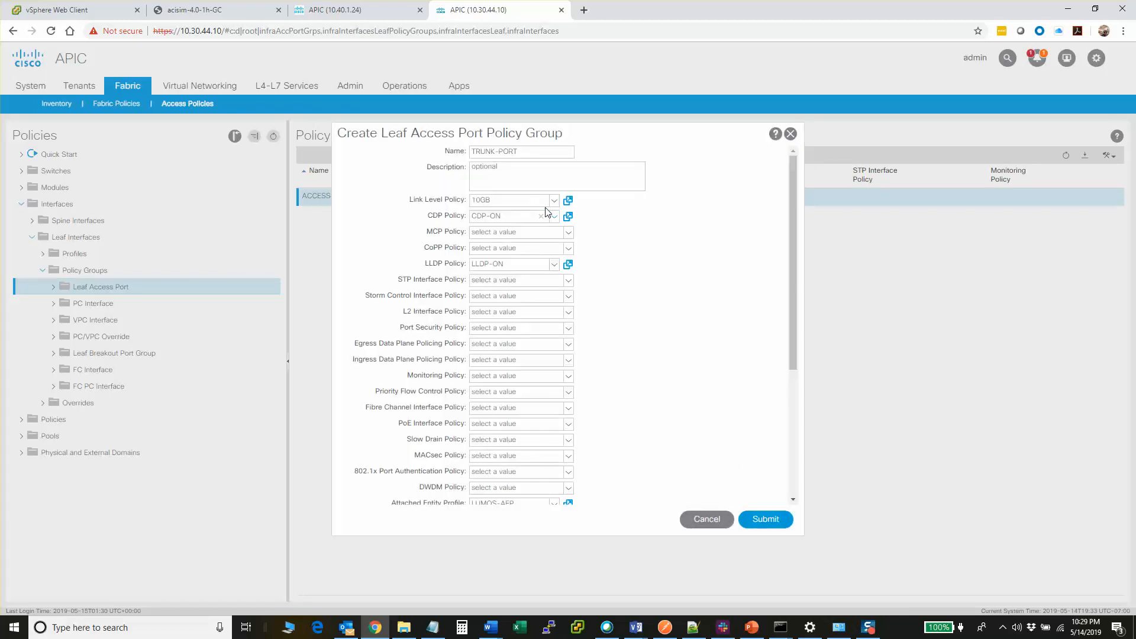
- Set the TRUNK-PORT group's link level policy back to AUTO and submit the group
click(555, 201)
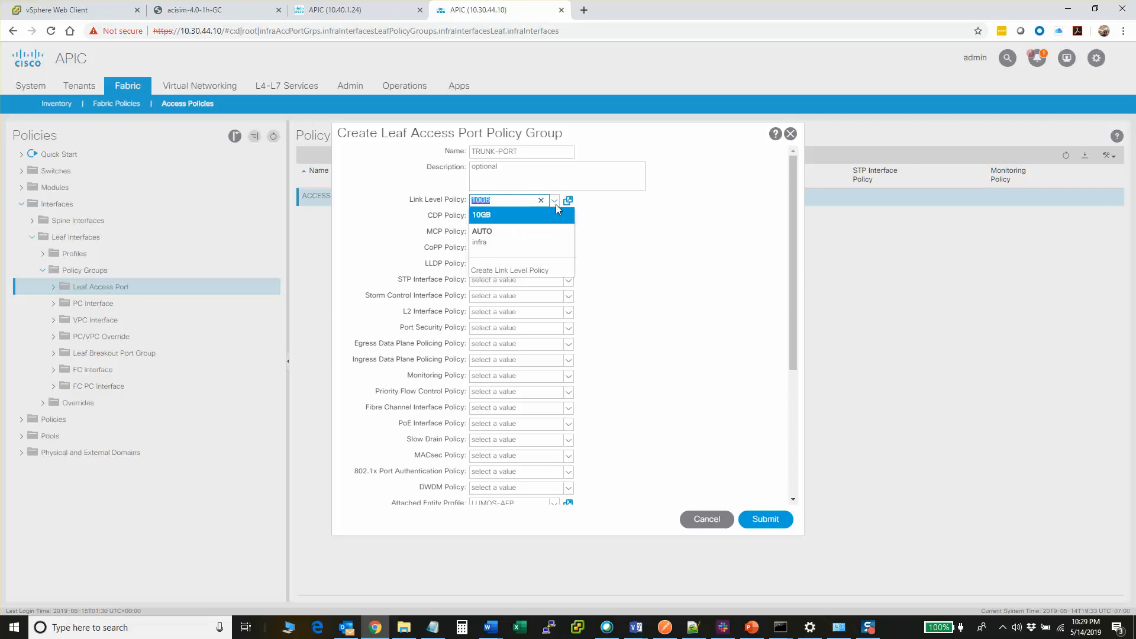
click(523, 234)
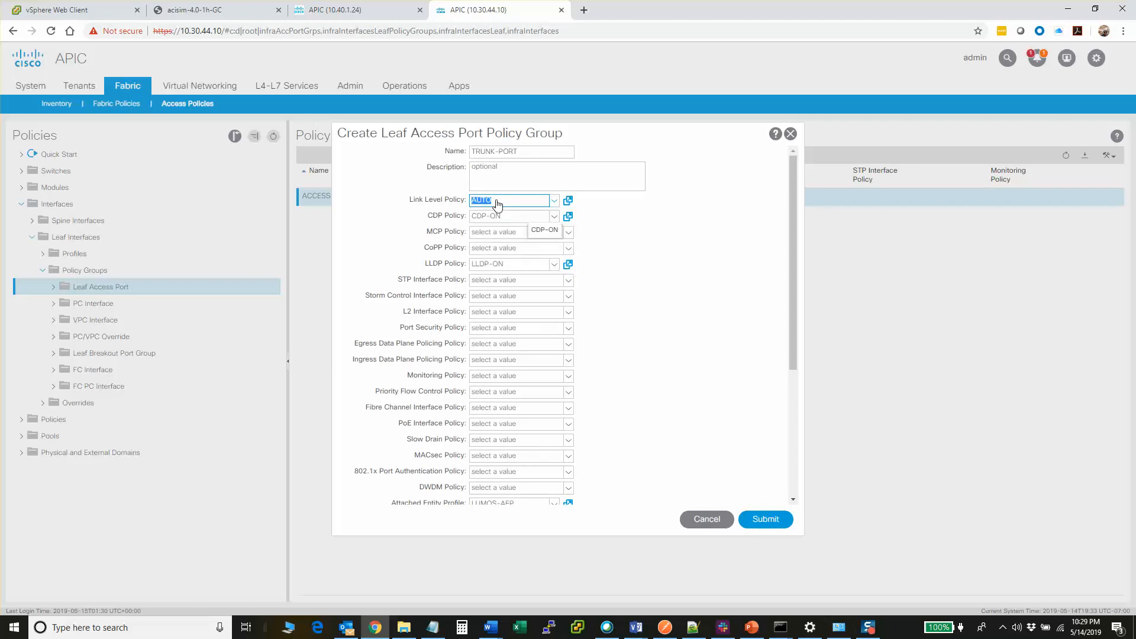
click(773, 518)
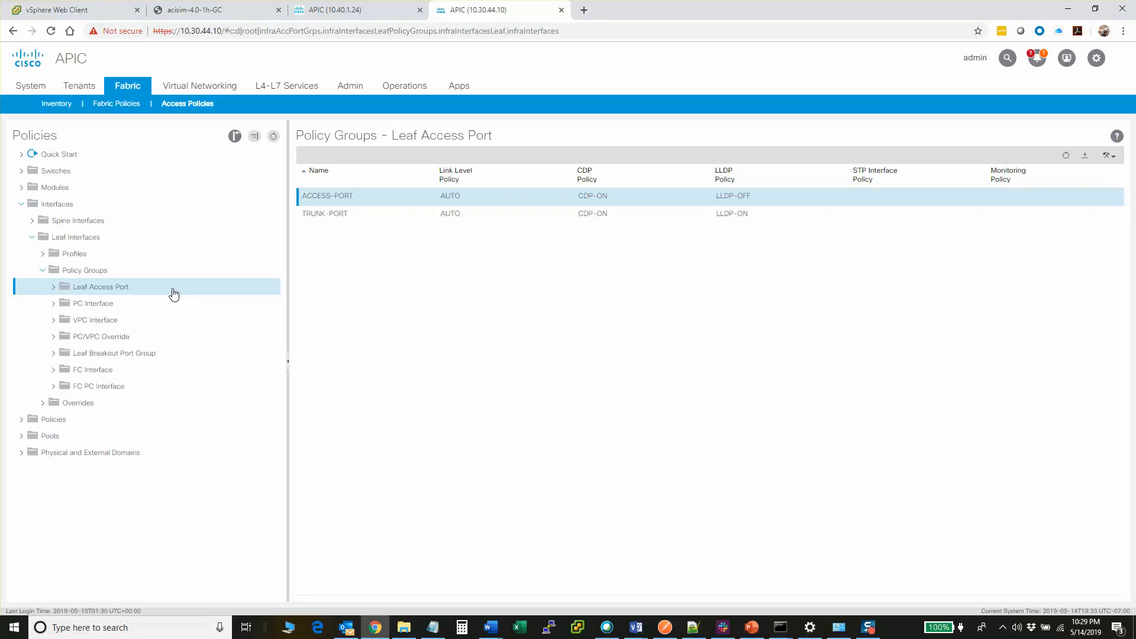
- Start a VPC interface policy group named VPC-TESTHOST with the link level policy 10GB
click(135, 329)
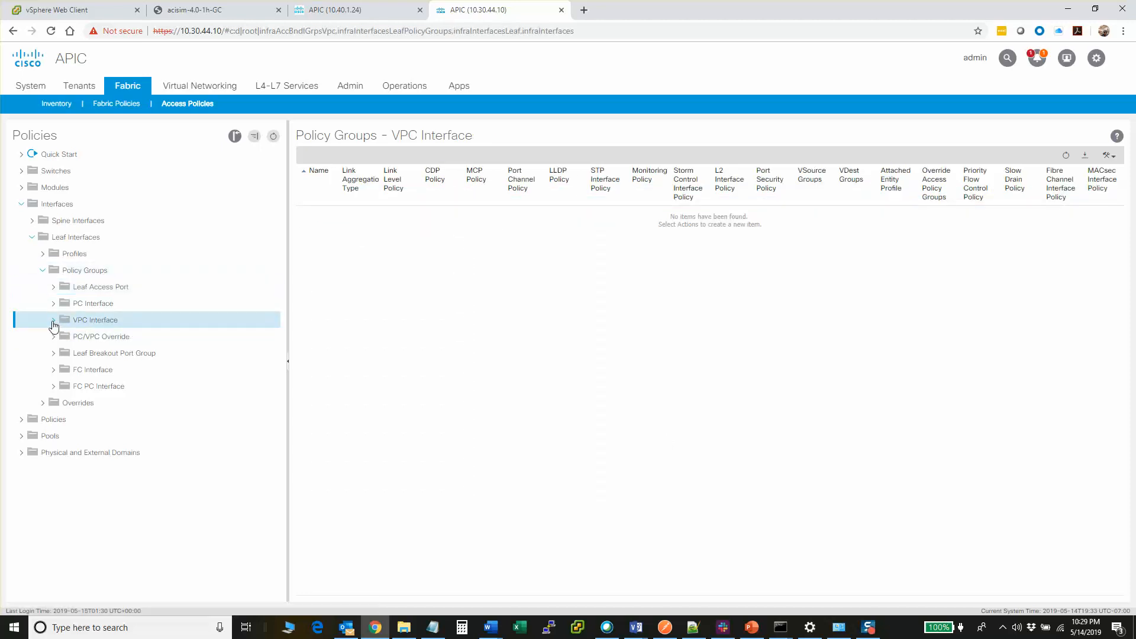
right_click(126, 325)
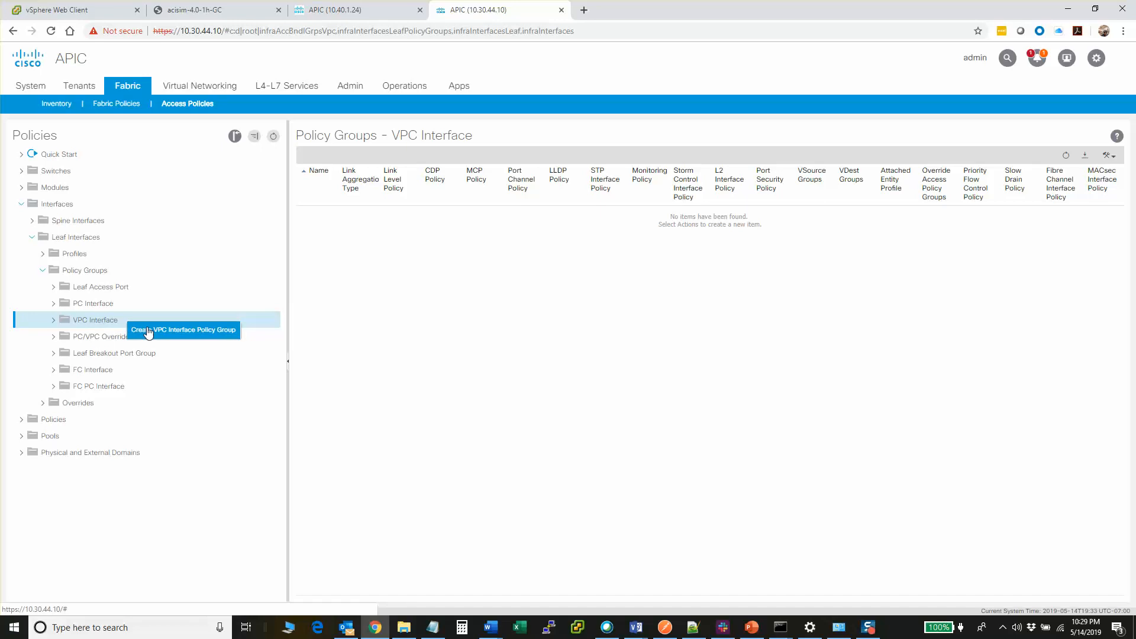
click(148, 333)
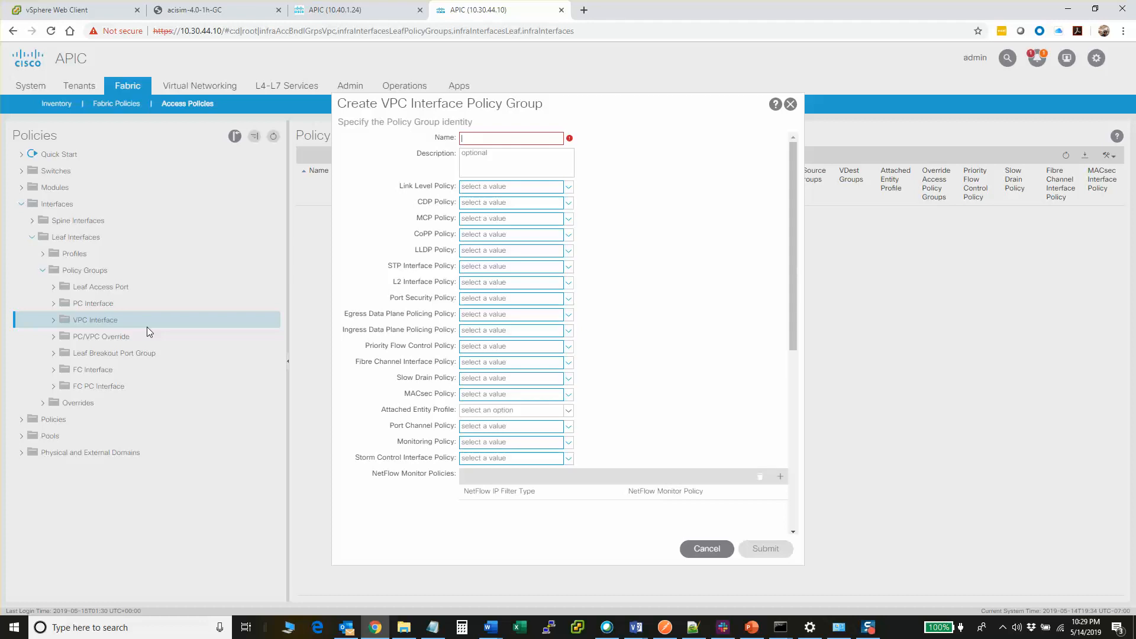
text(VPC-TESTHOST)
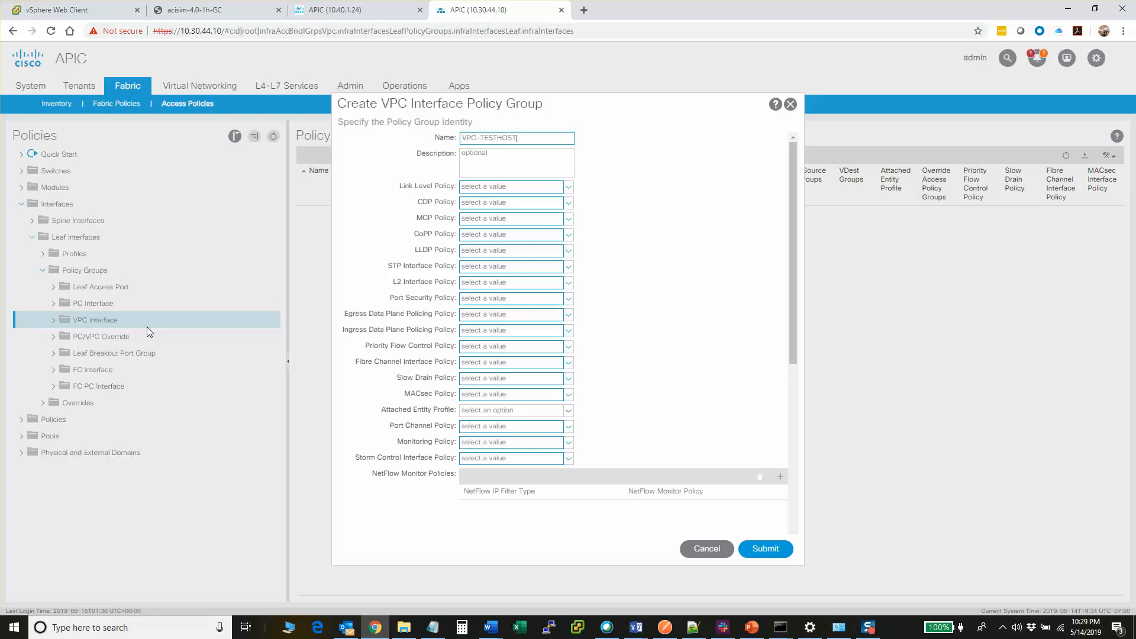
click(515, 186)
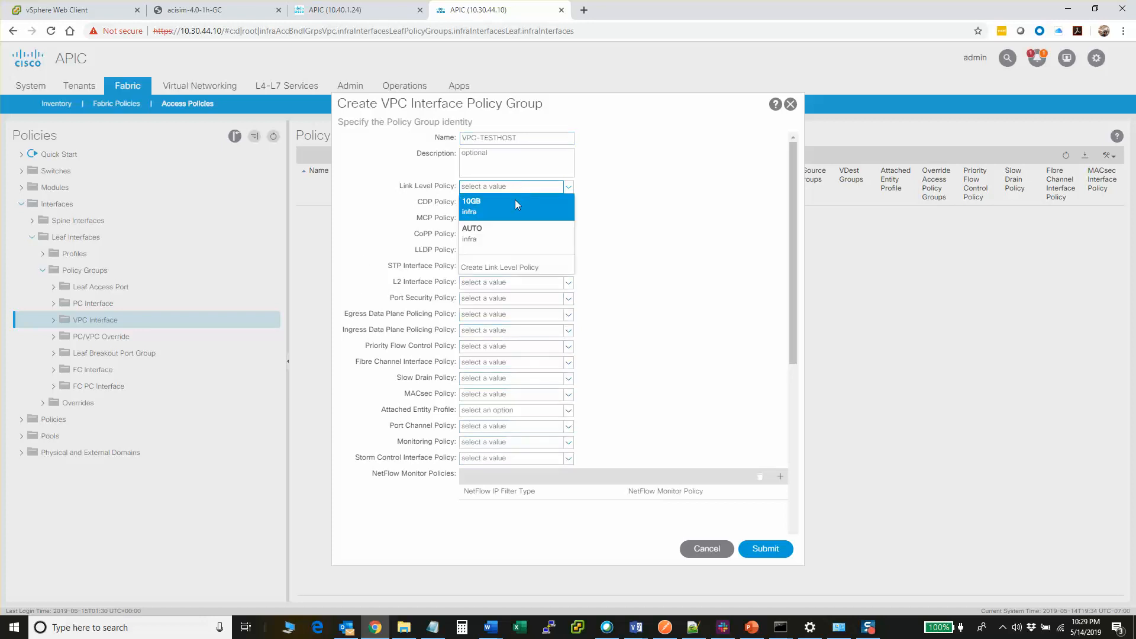
click(514, 207)
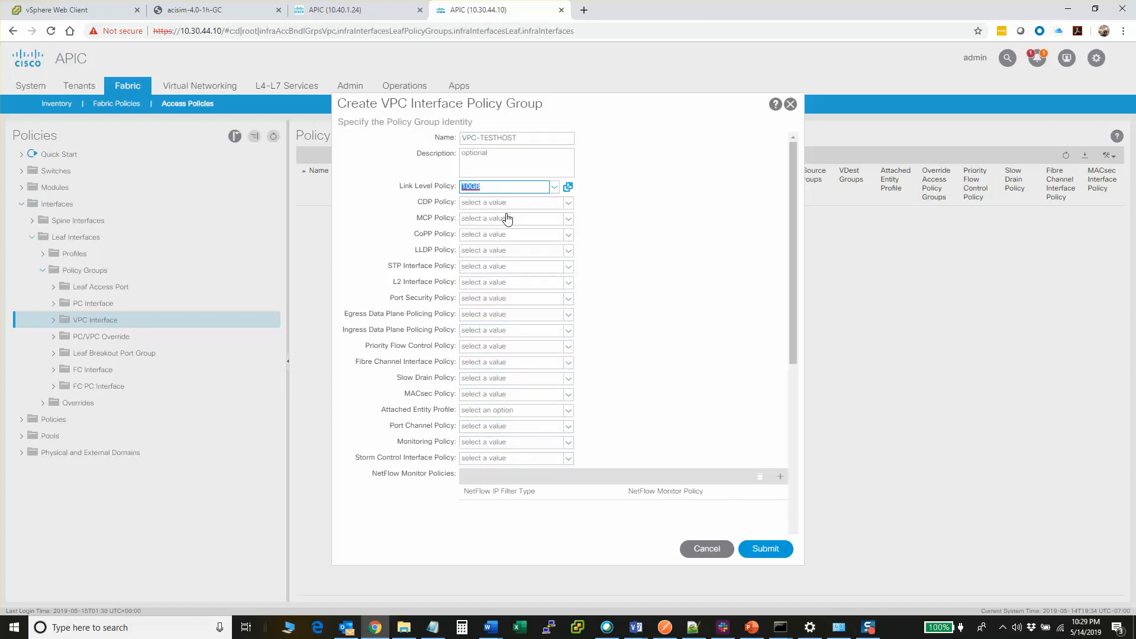
- Assign the CDP-ON and LLDP-ON policies and the attached entity profile LUMOS-AEP to the VPC-TESTHOST group
click(515, 203)
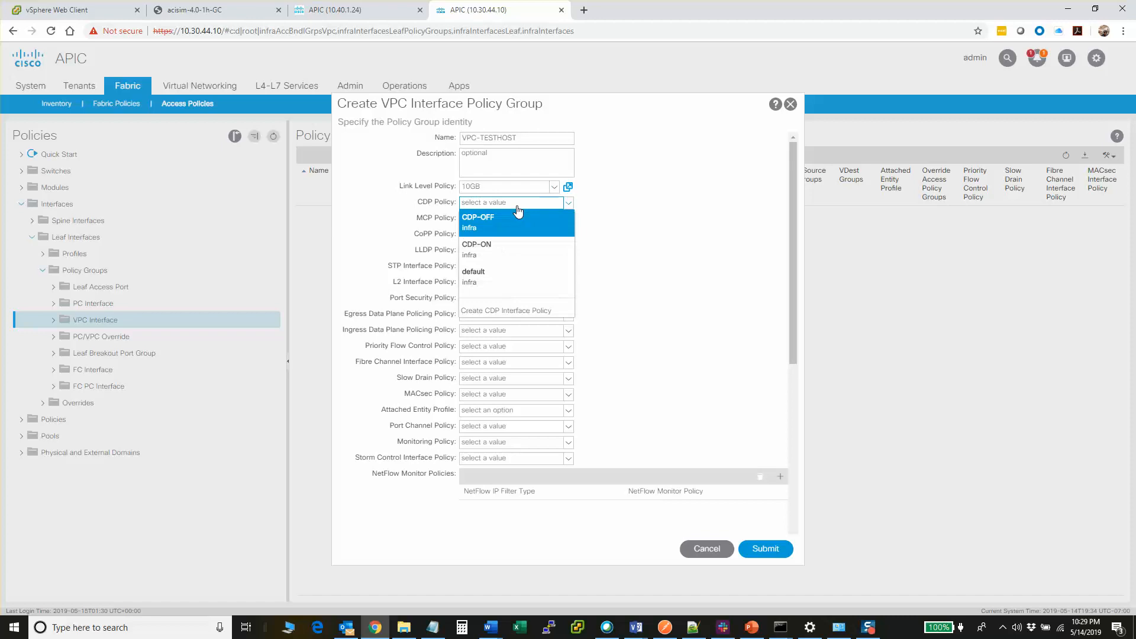
click(507, 245)
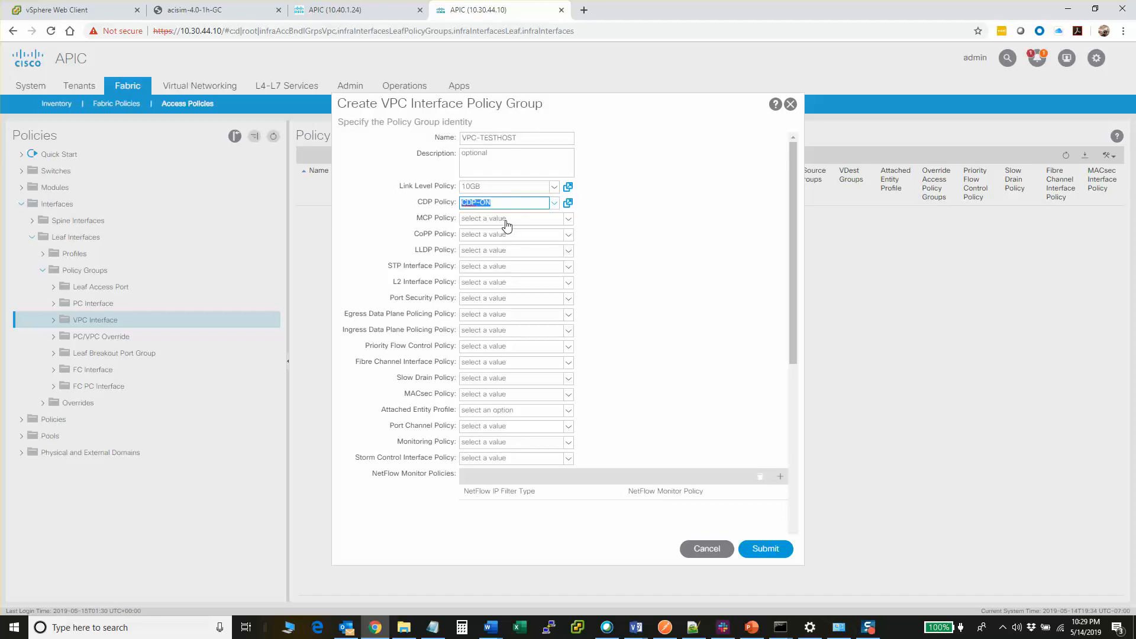
click(500, 252)
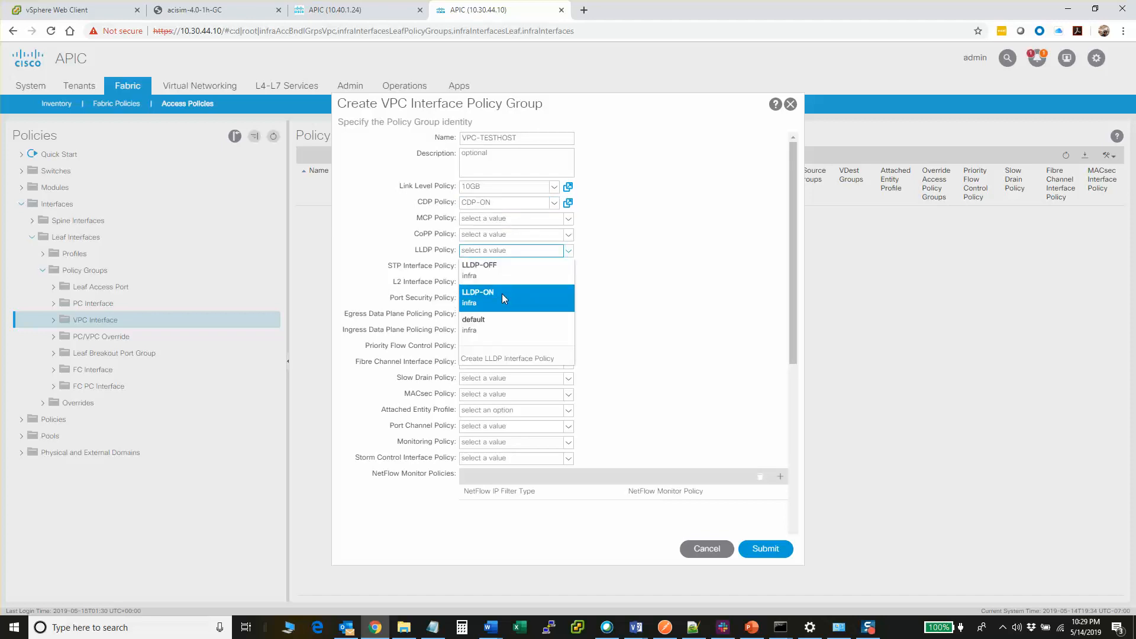
click(501, 293)
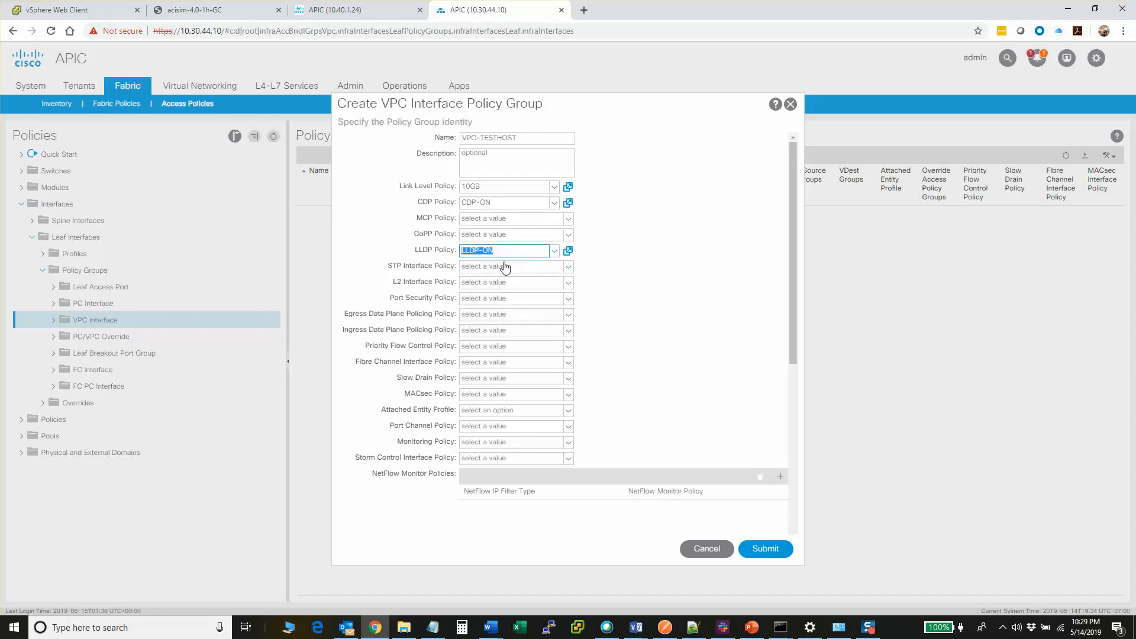
click(504, 410)
click(511, 425)
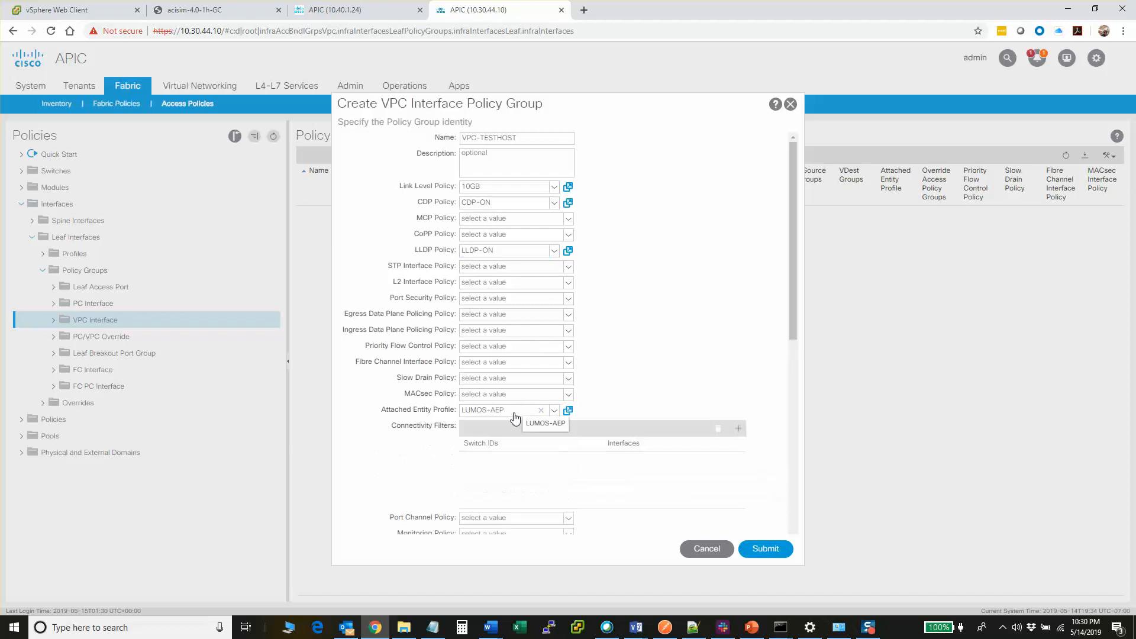
- Set the VPC-TESTHOST group's port channel policy to LACP-ACTIVE and submit the group
scroll(520, 427, down, 2)
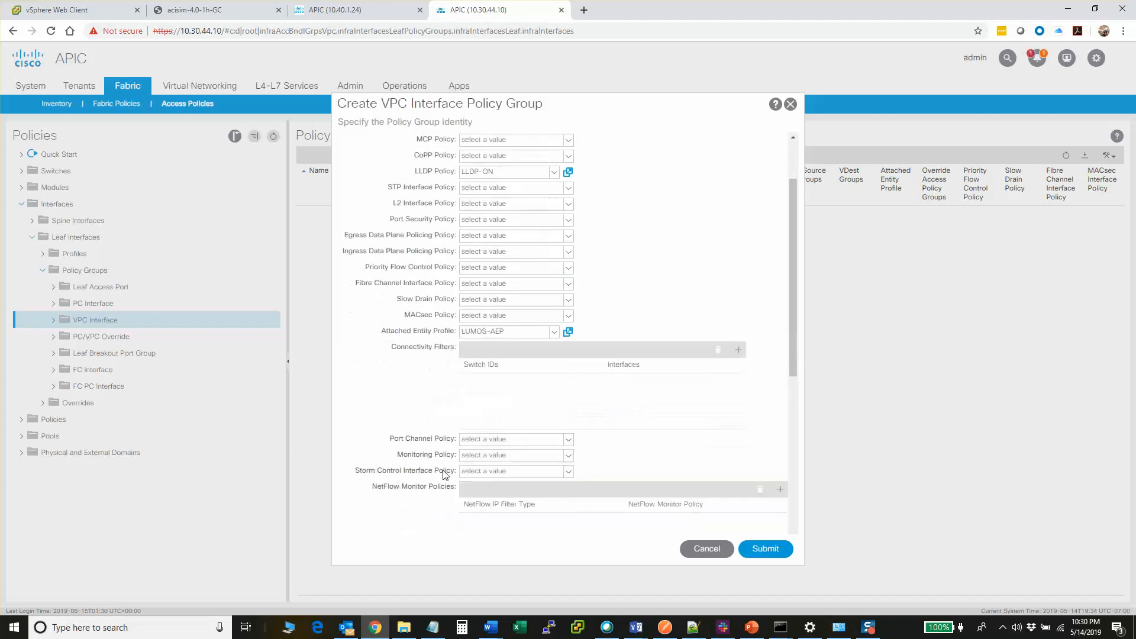
click(500, 447)
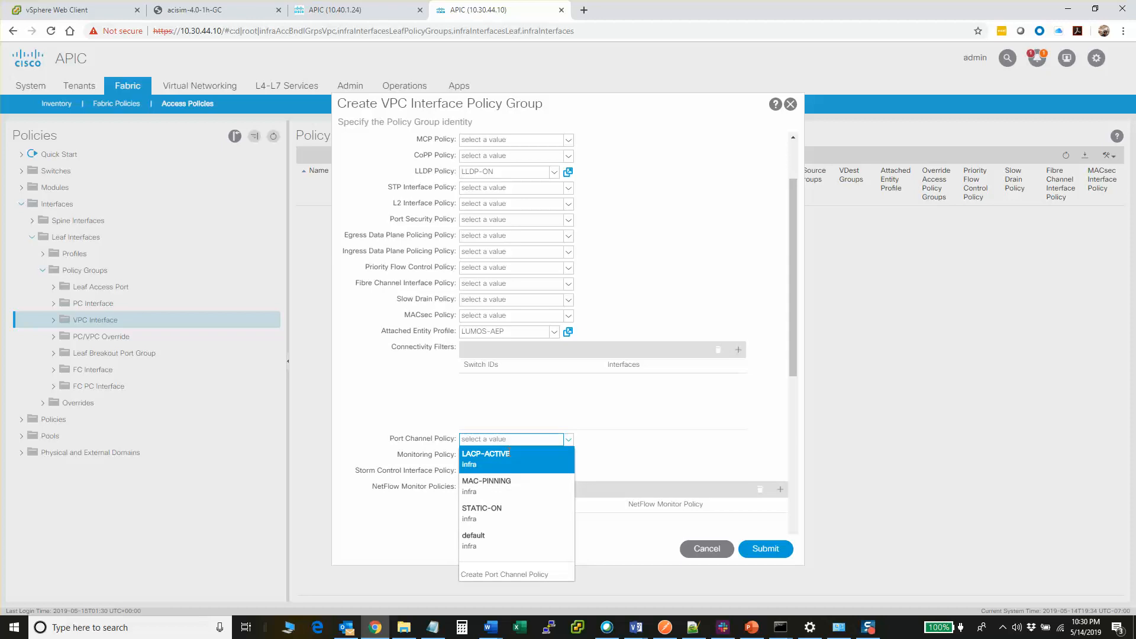
click(509, 455)
scroll(533, 467, down, 2)
click(766, 549)
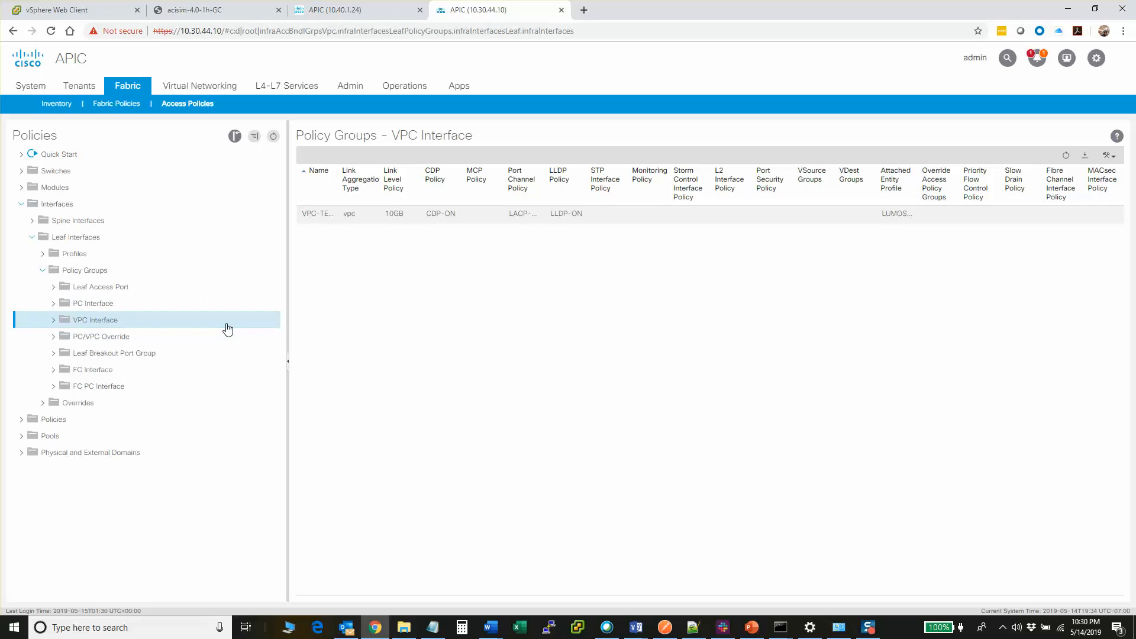
- Display the leaf access port policy groups and select TRUNK-PORT in the list
click(127, 291)
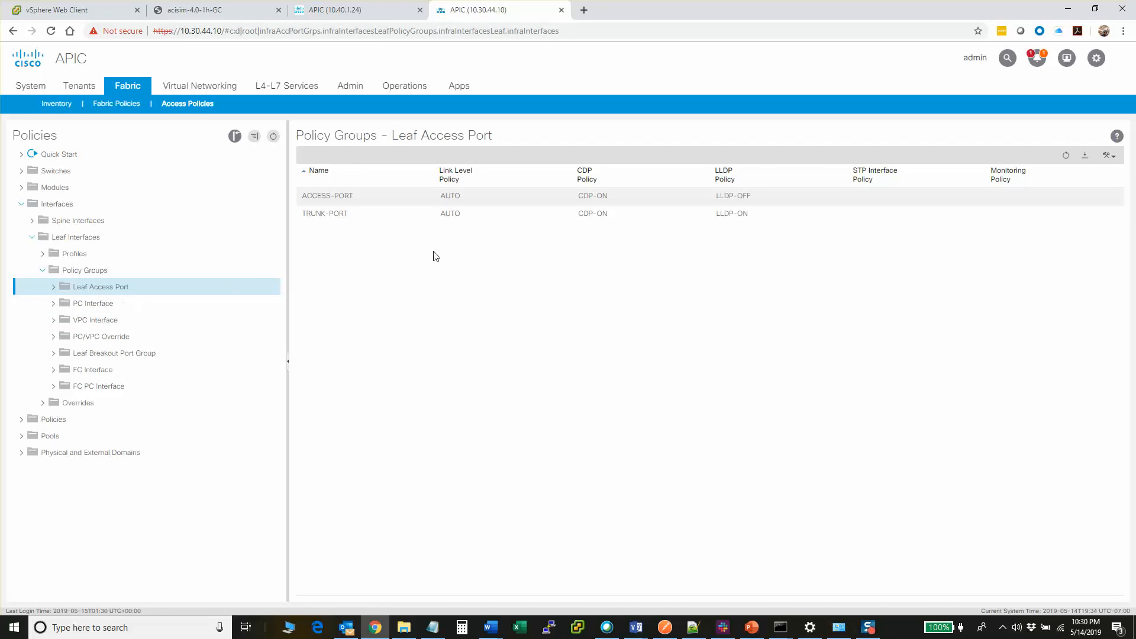
click(357, 218)
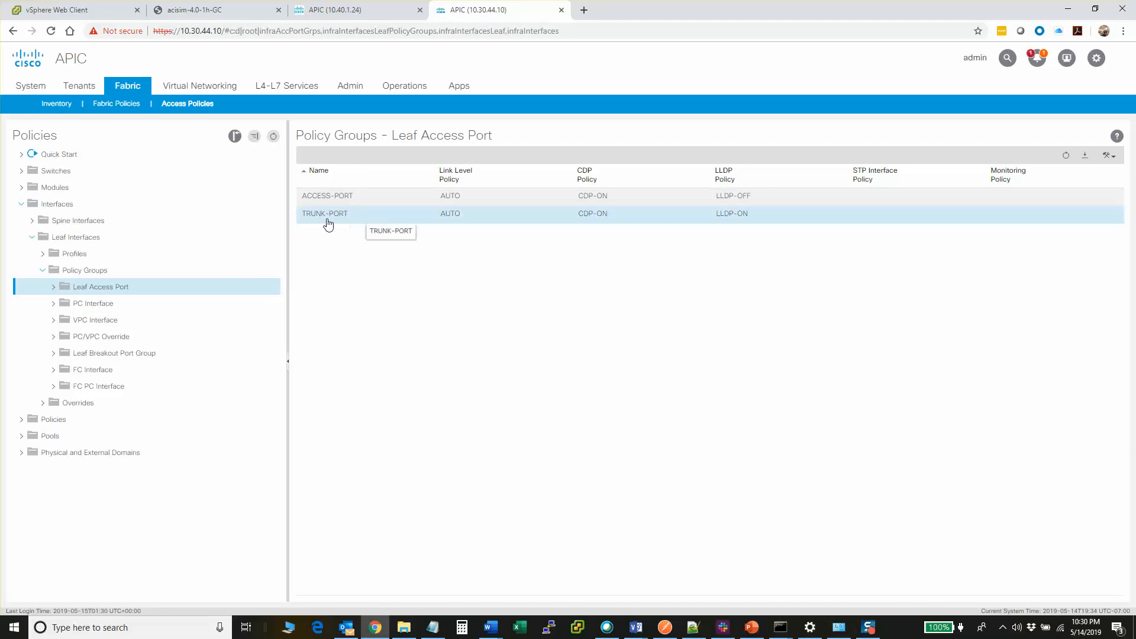